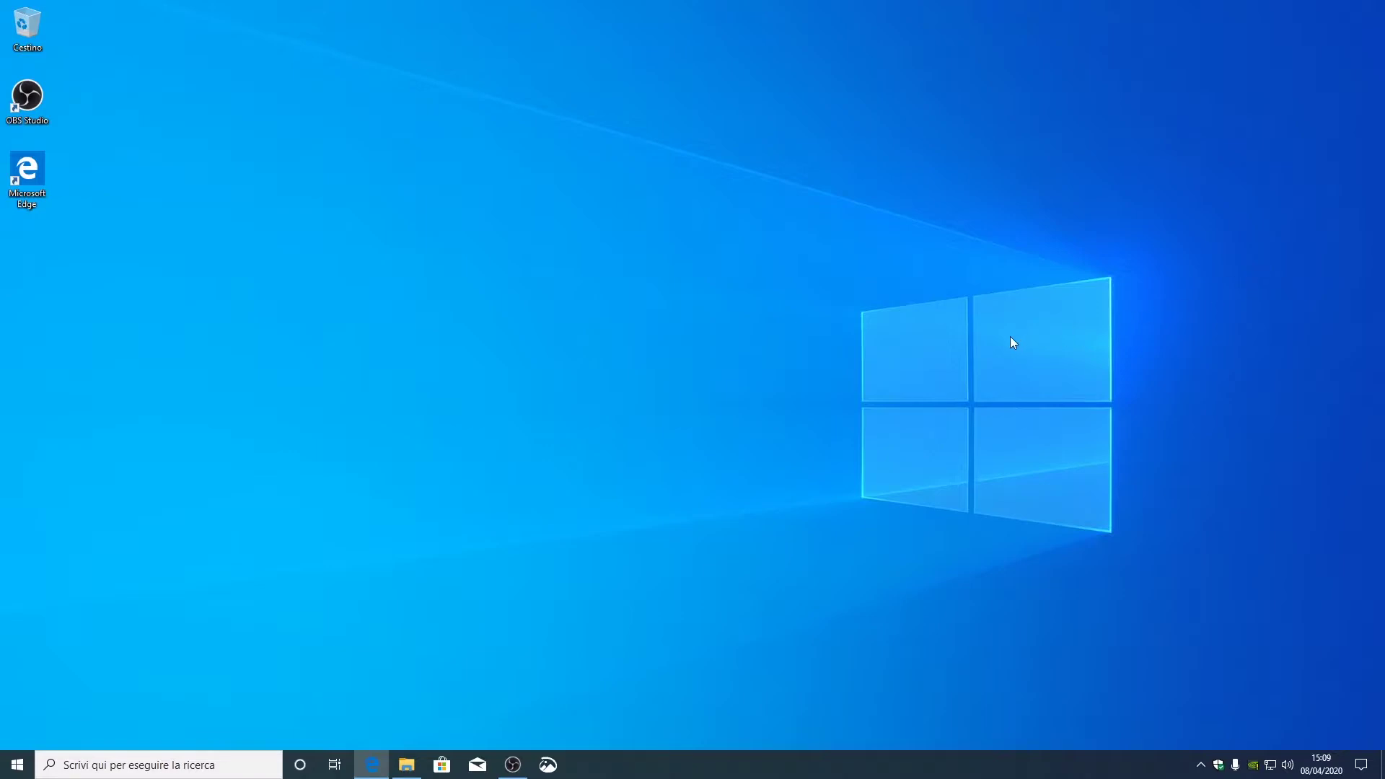
- Find Pannello di controllo by searching Windows for "panne", open it, and close its window
click(138, 757)
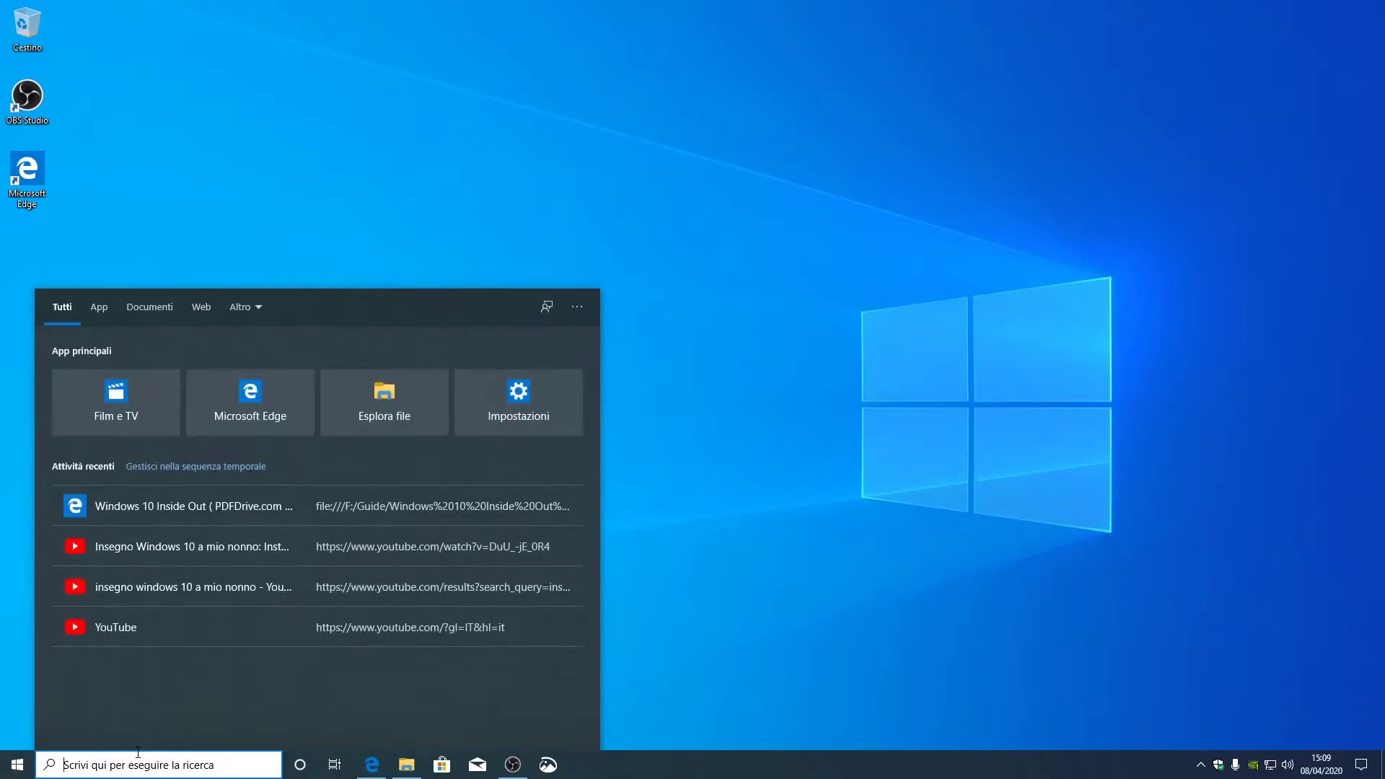
text(panne)
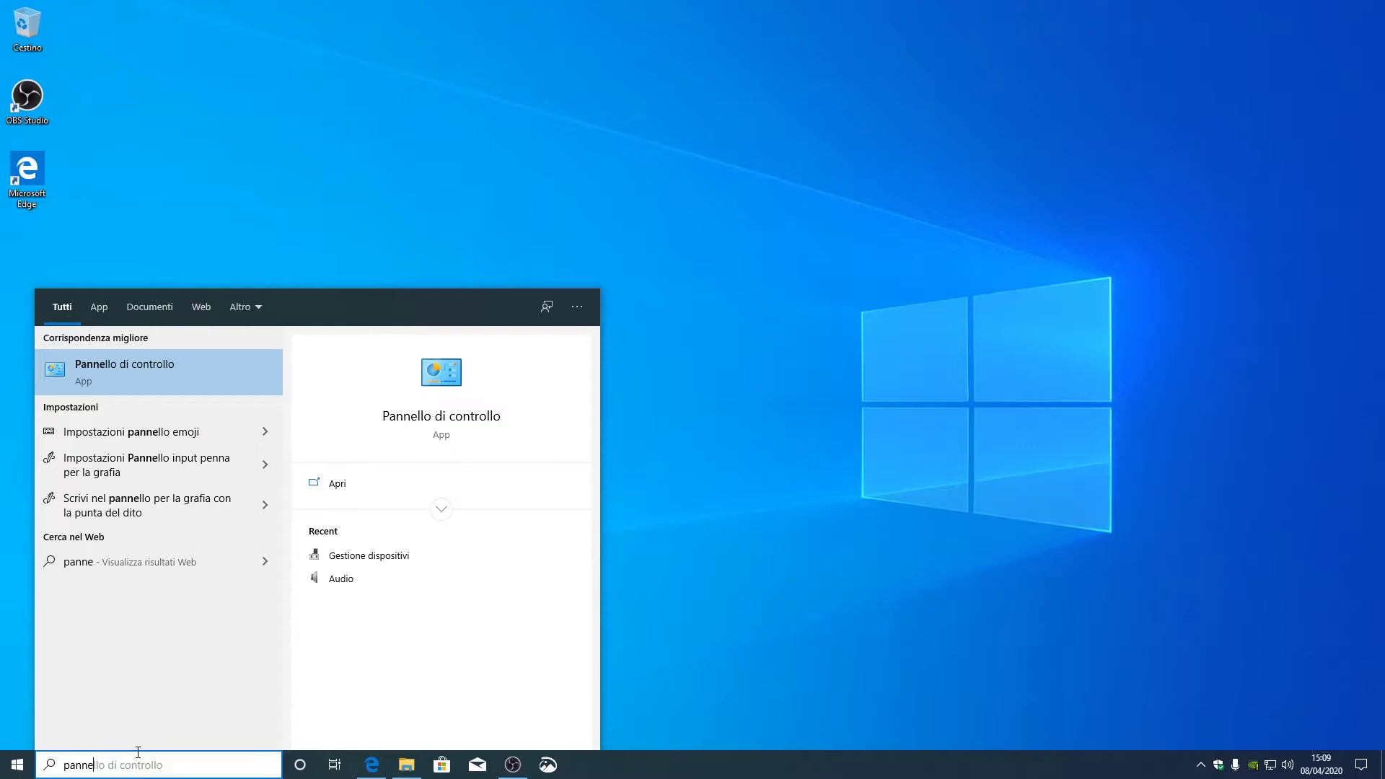
key(Return)
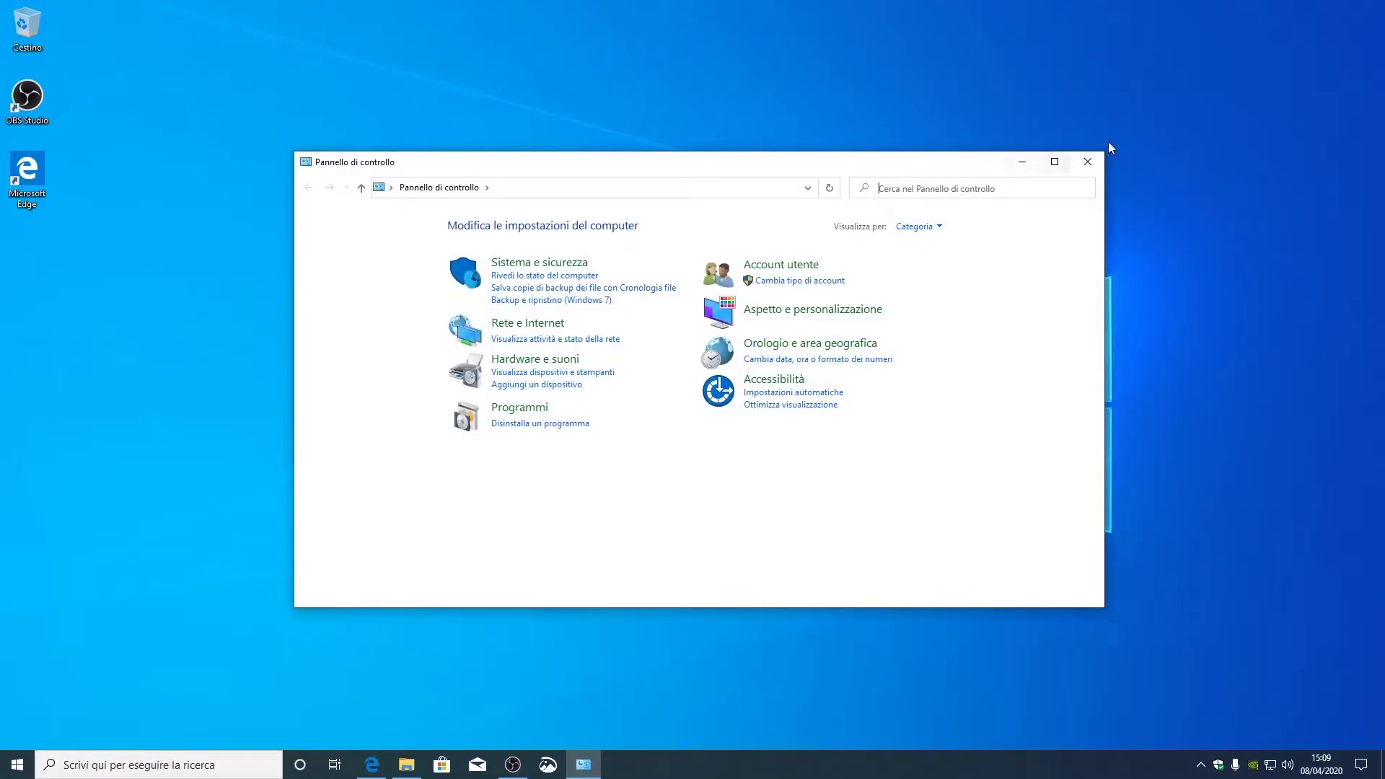
click(1100, 162)
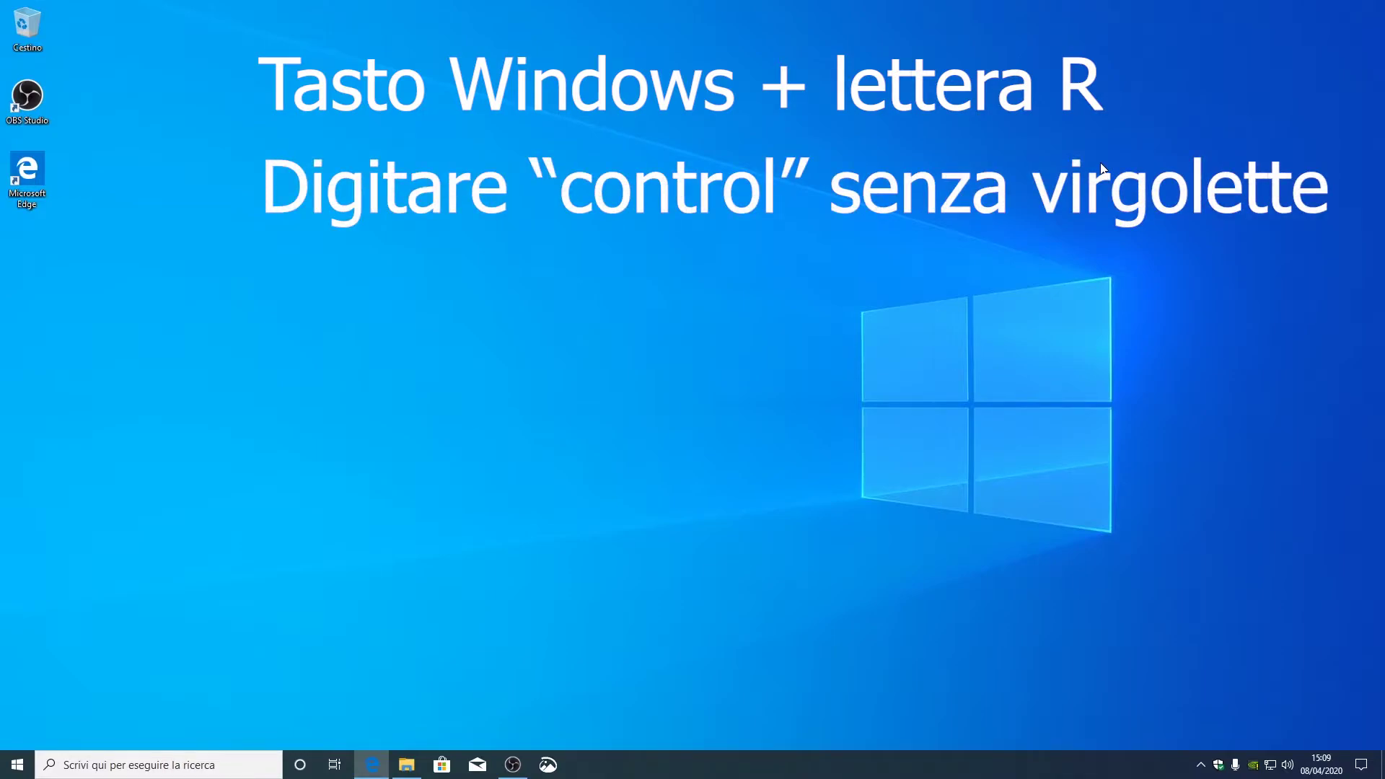
- Open Pannello di controllo with the Run command "control" and move its window to the desktop's upper-right corner
key(super+r)
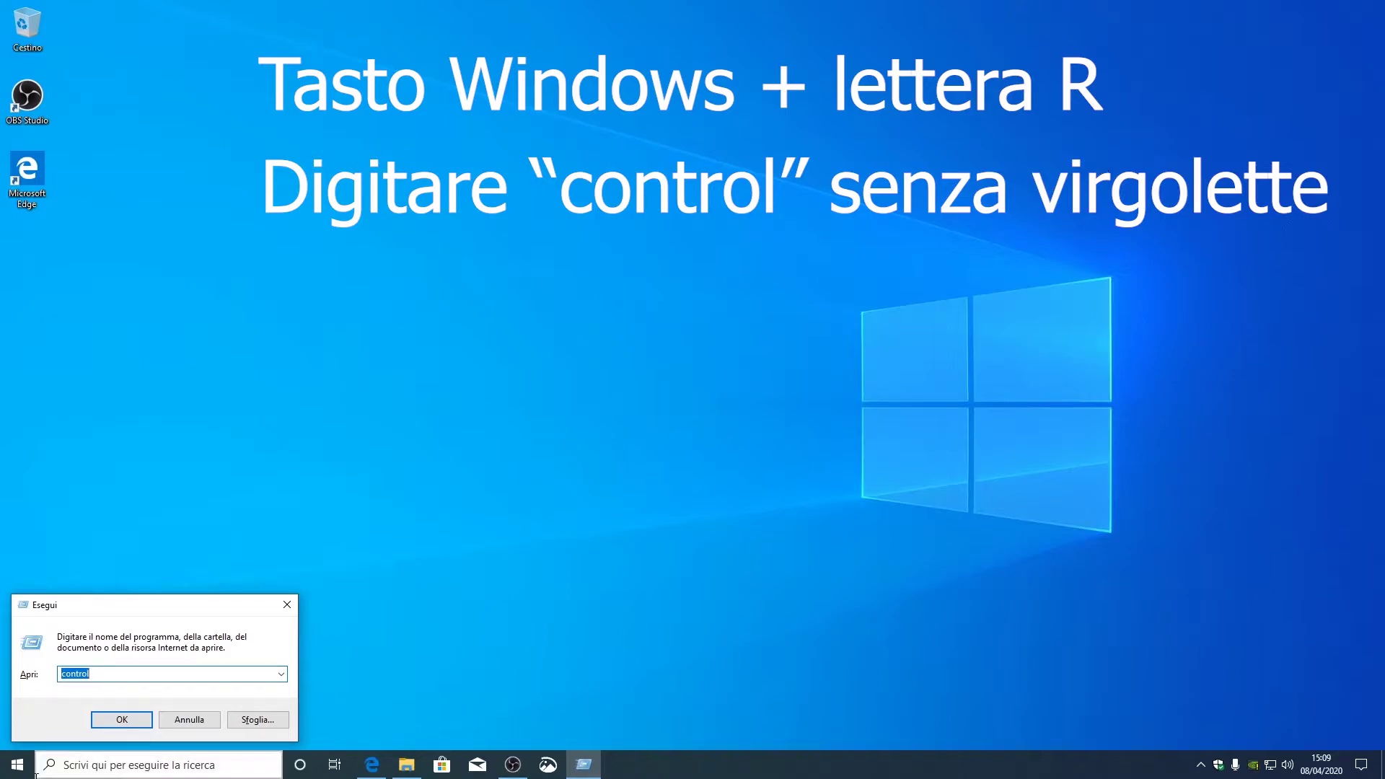
click(98, 673)
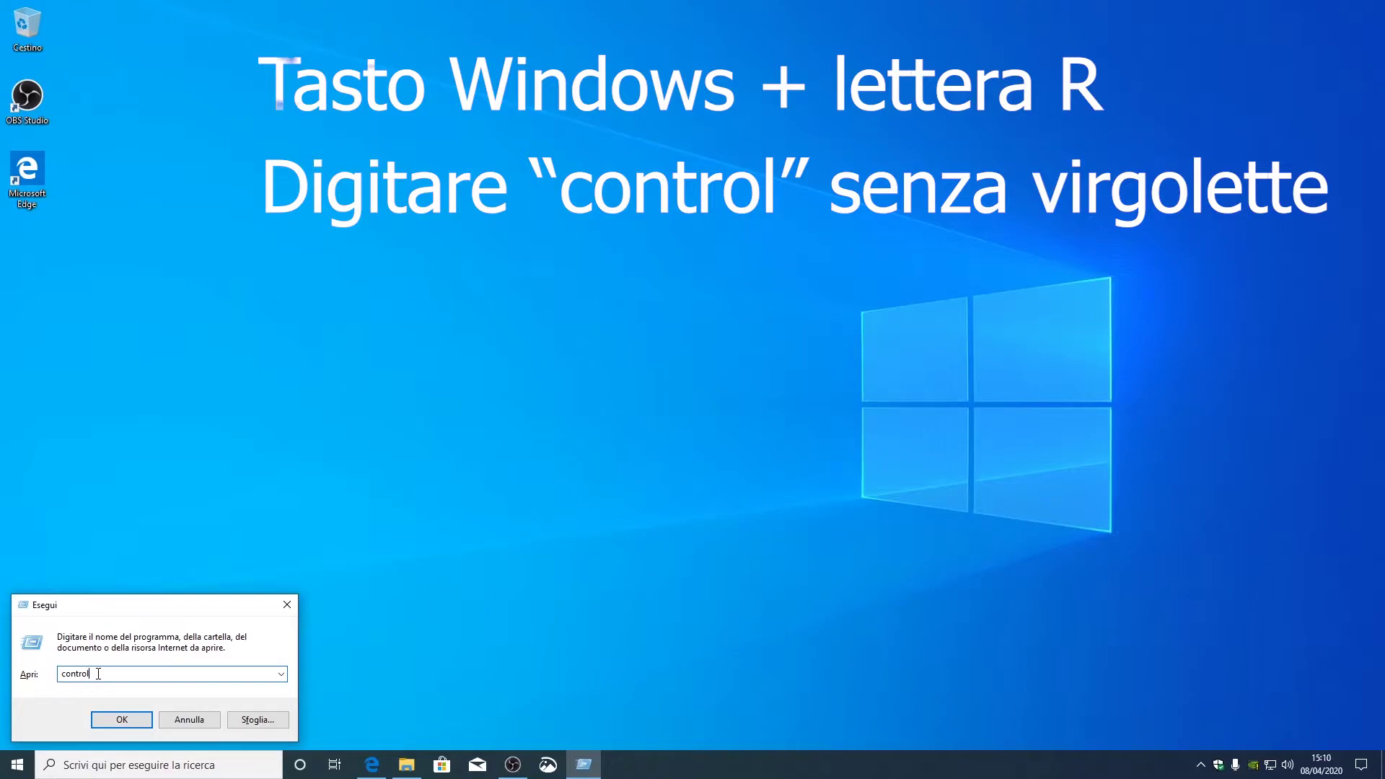
key(Return)
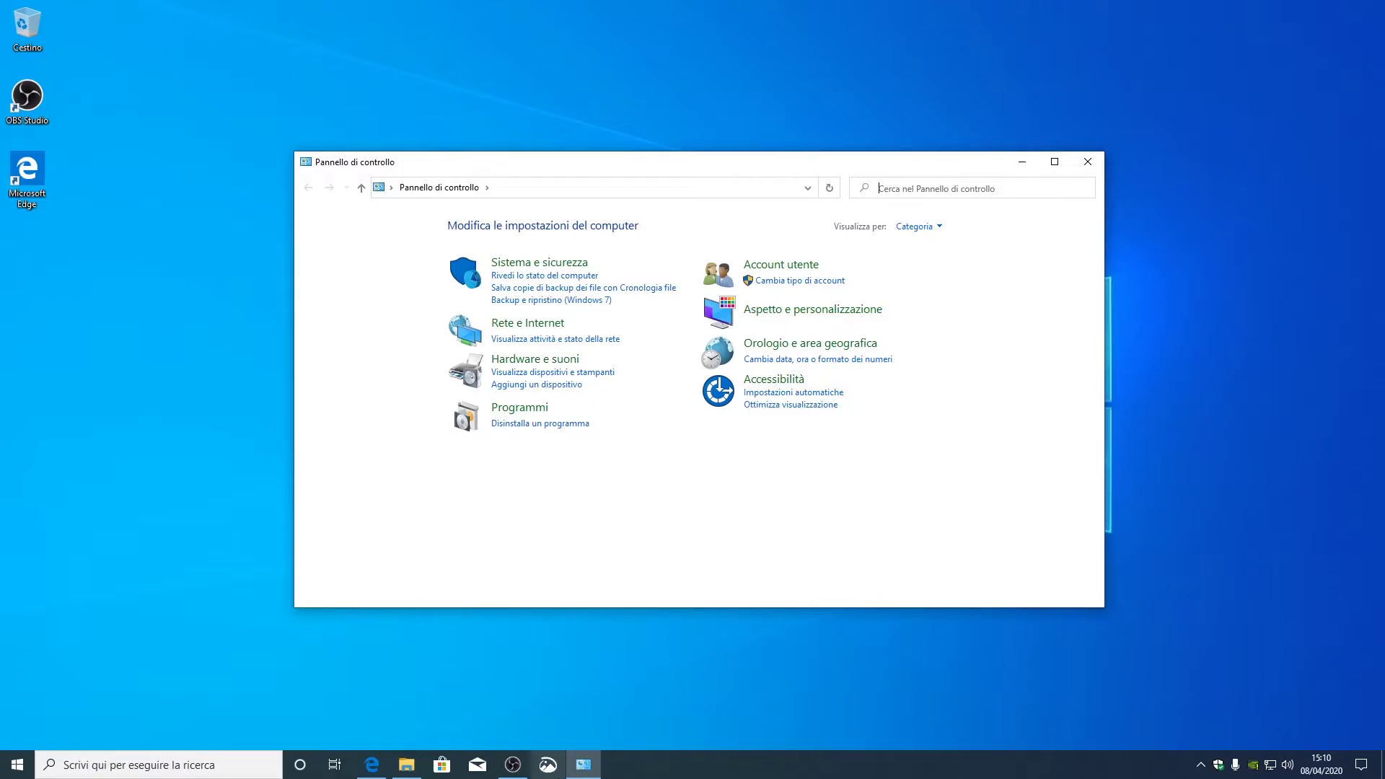
drag(620, 163, 899, 21)
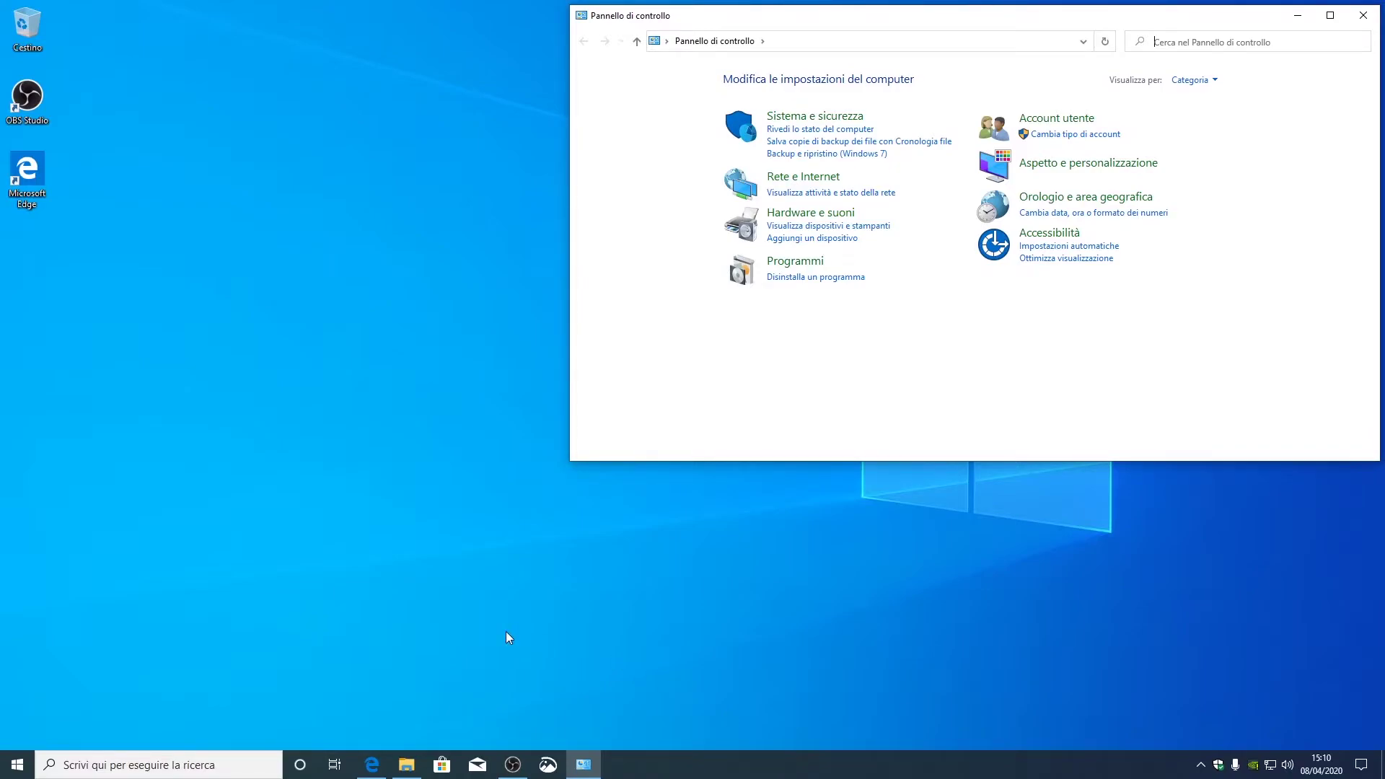
- Open the Windows settings through Tutte le impostazioni in the notification centre
click(18, 764)
mouse_move(13, 711)
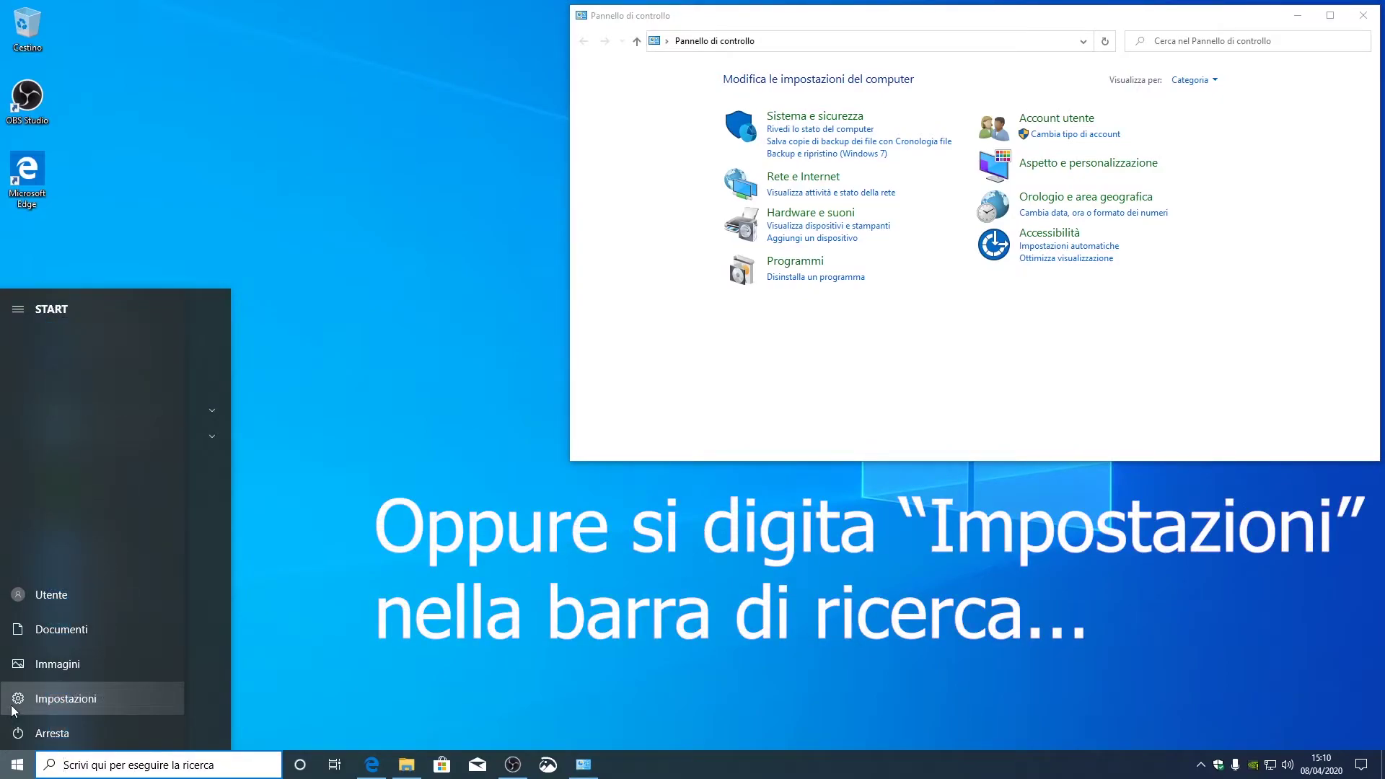
click(989, 674)
click(1362, 765)
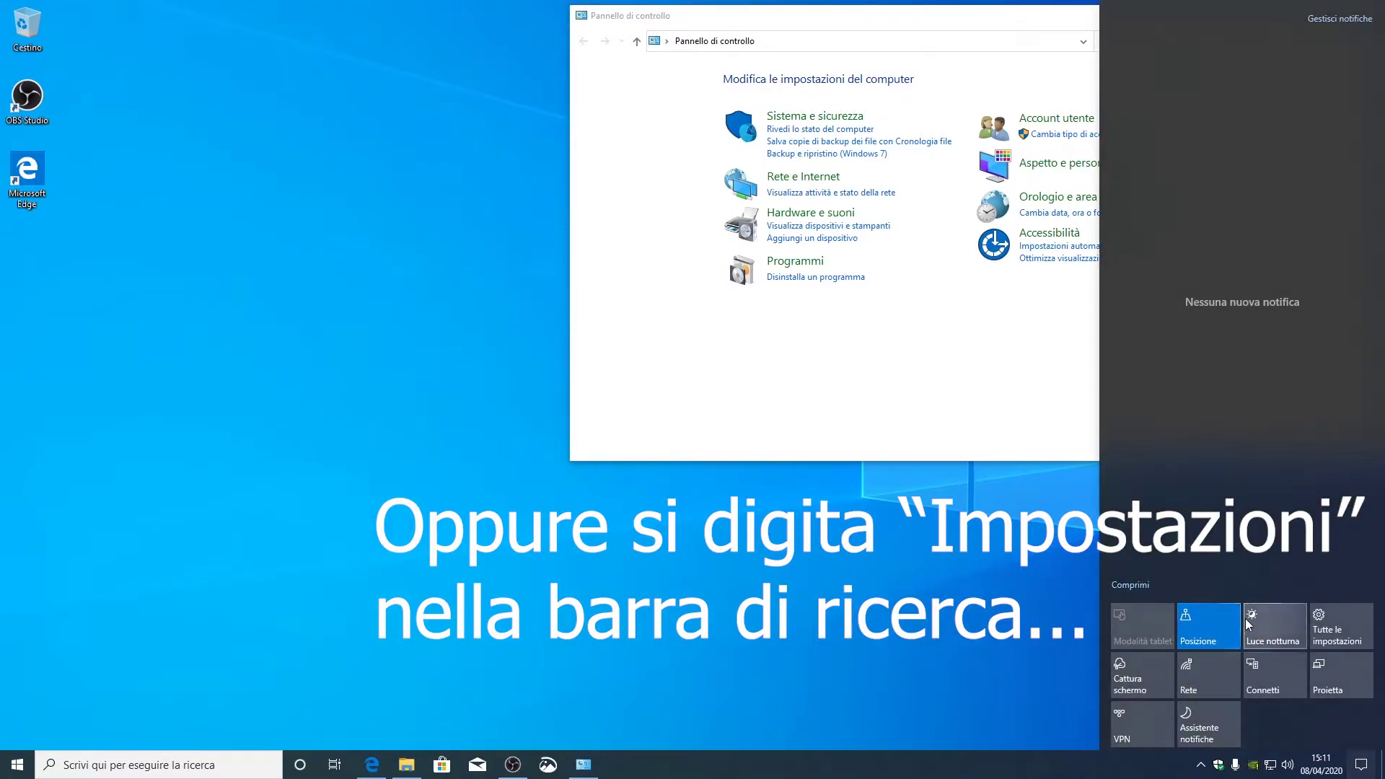
click(1330, 644)
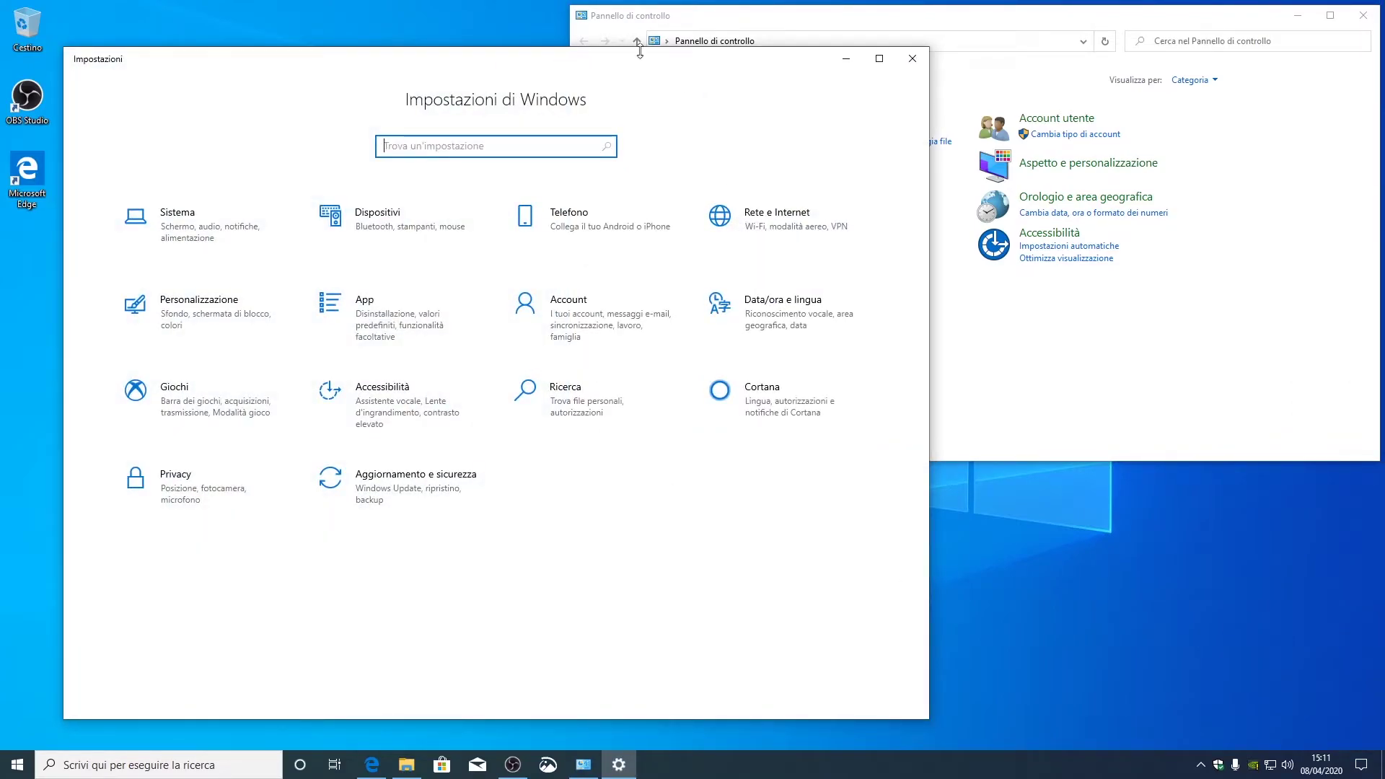
- Arrange Impostazioni and Pannello di controllo side by side, with Pannello di controllo on the right half of the desktop
drag(768, 18, 1384, 235)
click(171, 300)
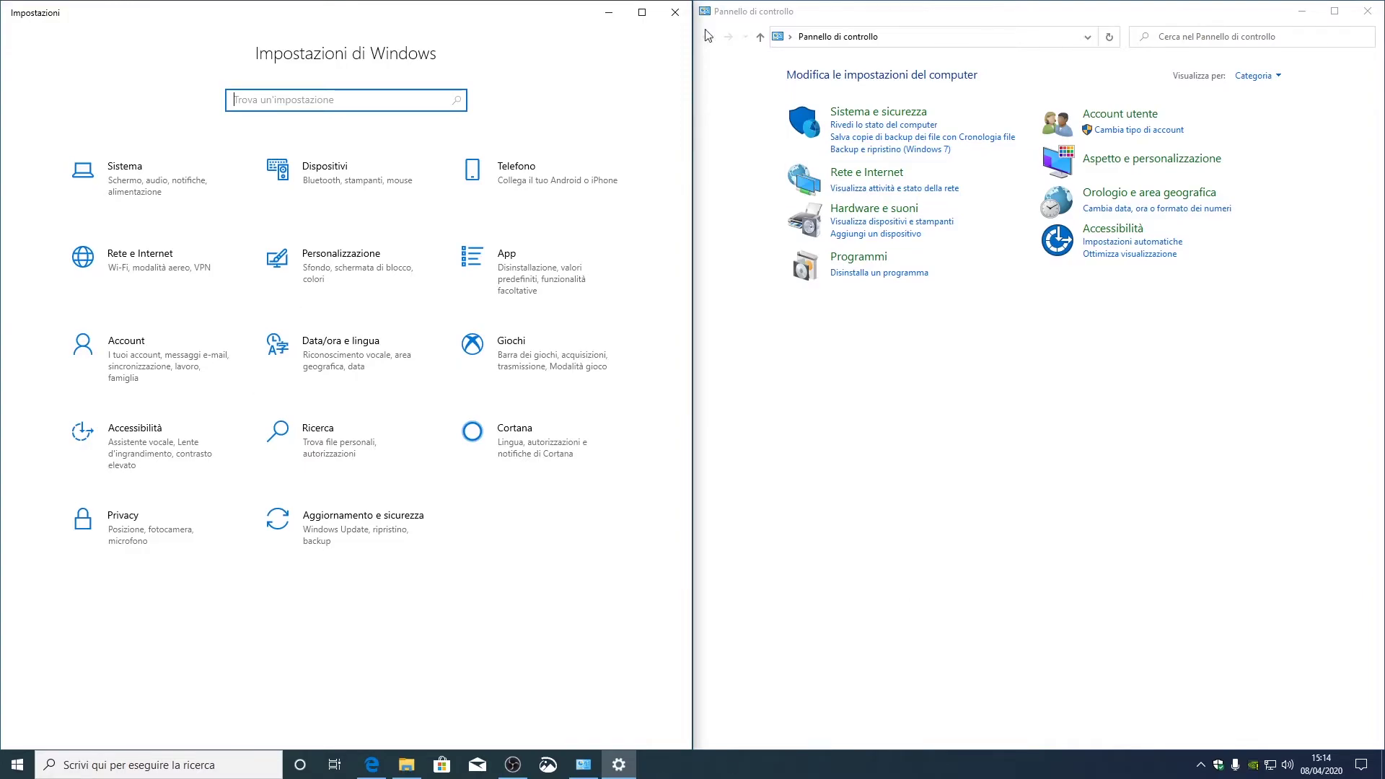
- Open the Sfondo settings under Personalizzazione, minimize Pannello di controllo, and move the Impostazioni window to the desktop's right side
mouse_move(525, 774)
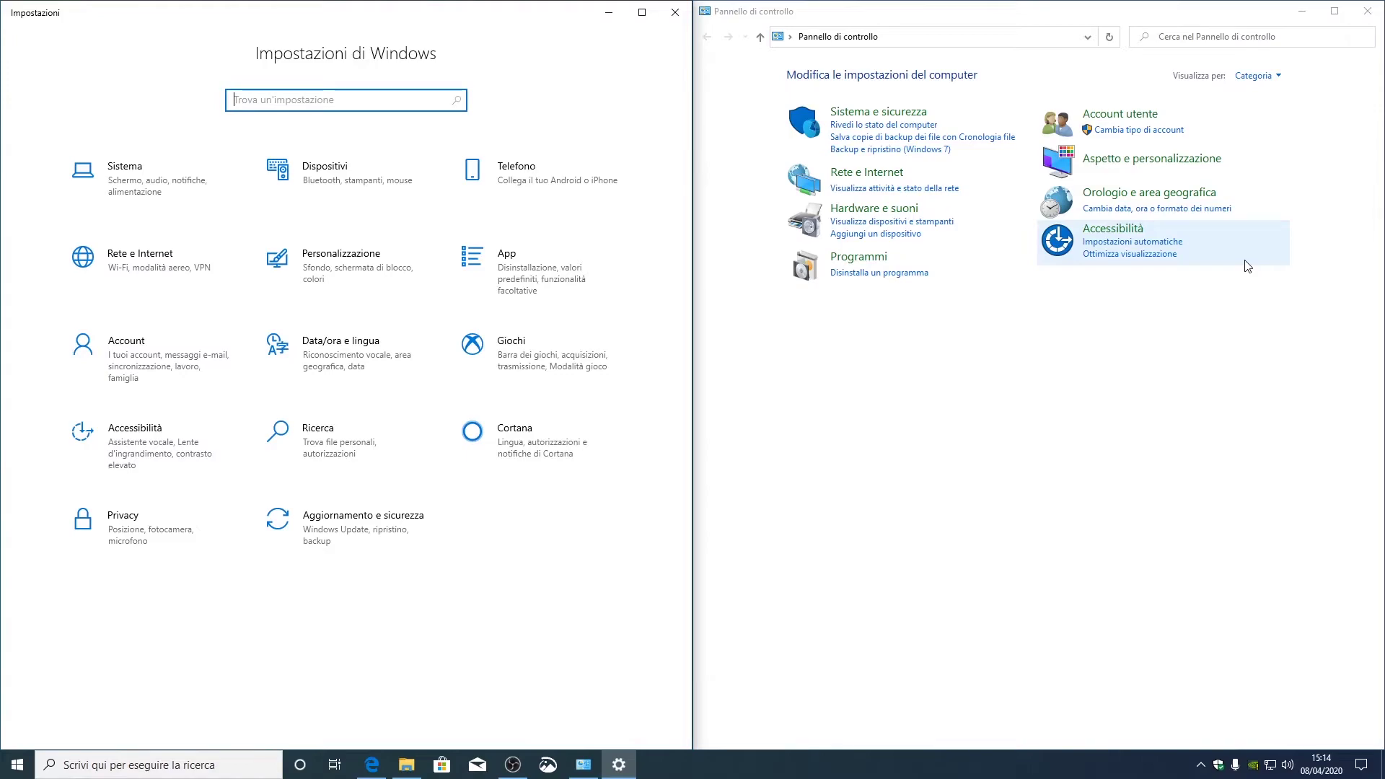
click(358, 275)
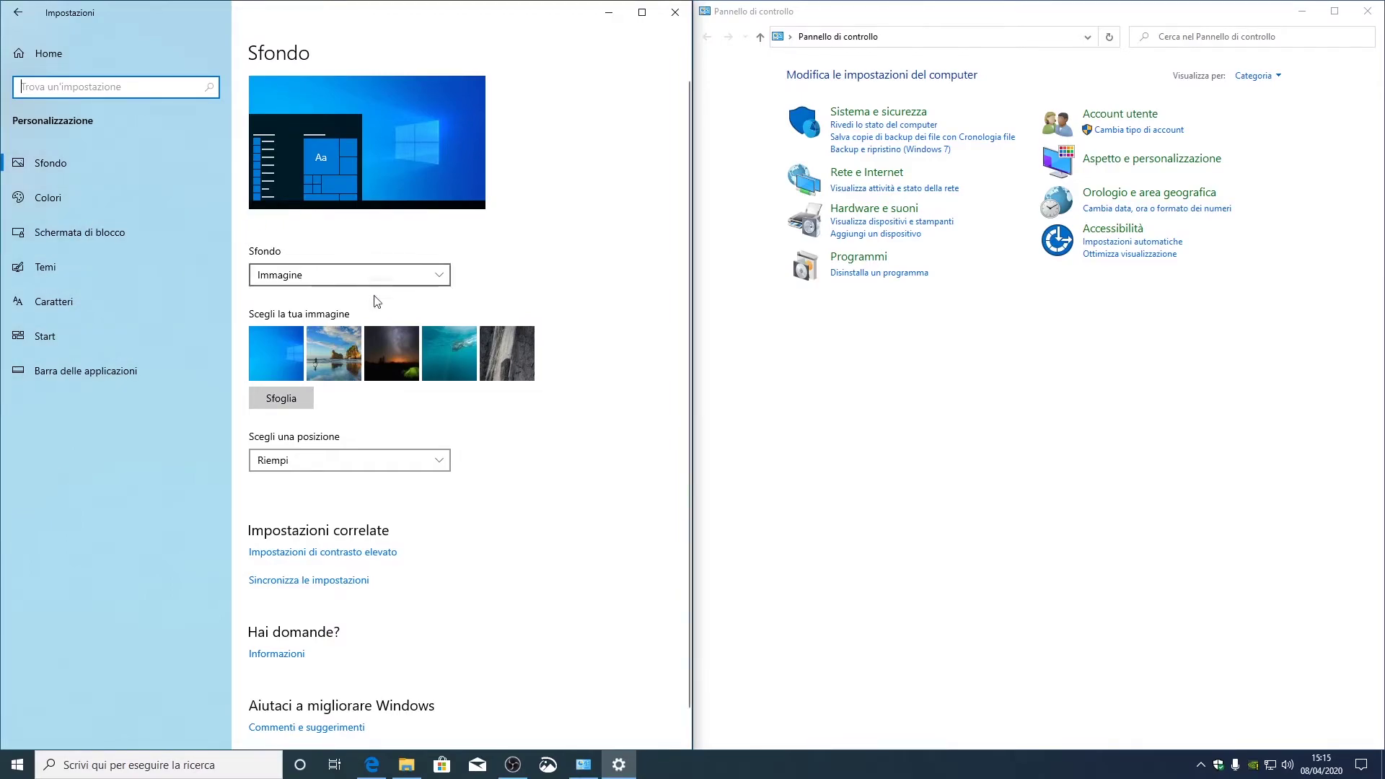
scroll(380, 603, down, 1)
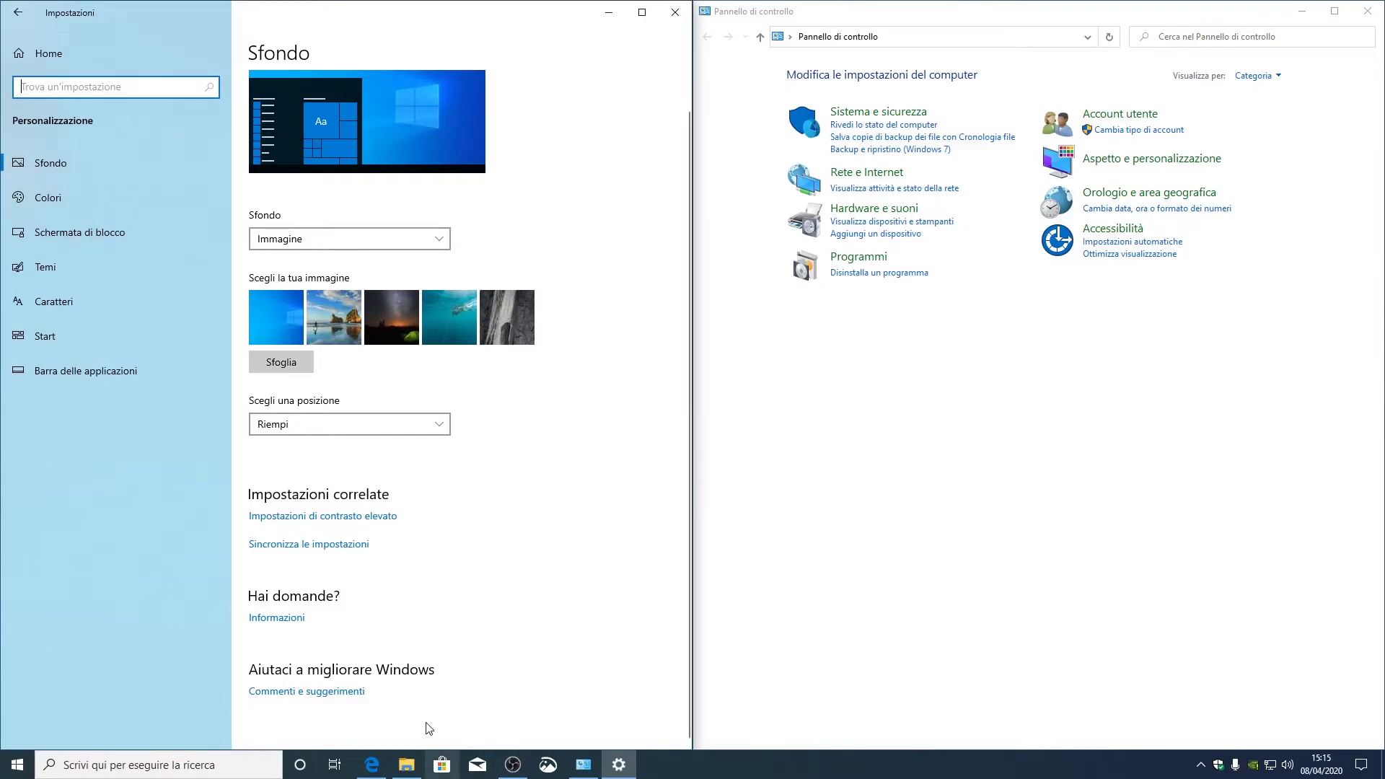
click(1303, 12)
drag(399, 15, 1067, 55)
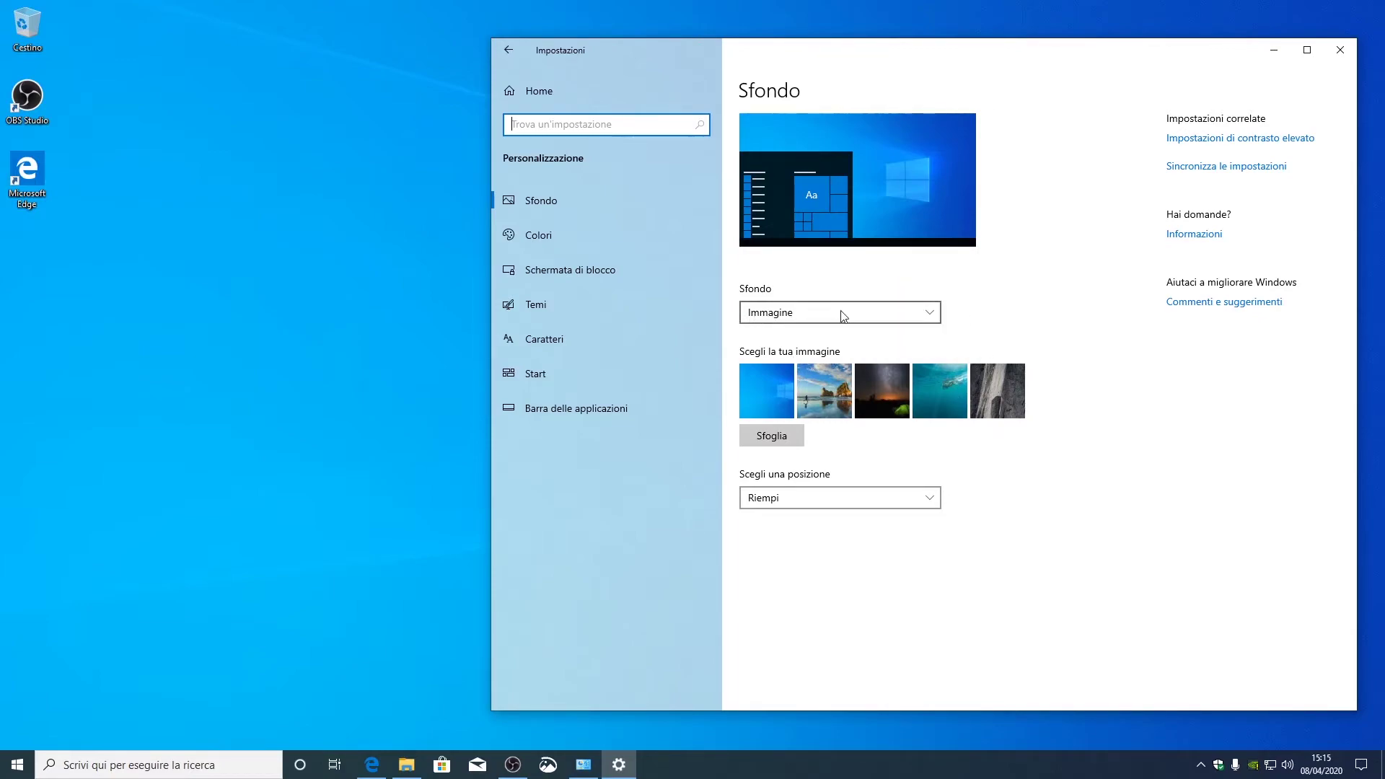
- Keep the background type as Immagine and apply the beach, night-sky tent and underwater swimmer pictures in turn
click(929, 321)
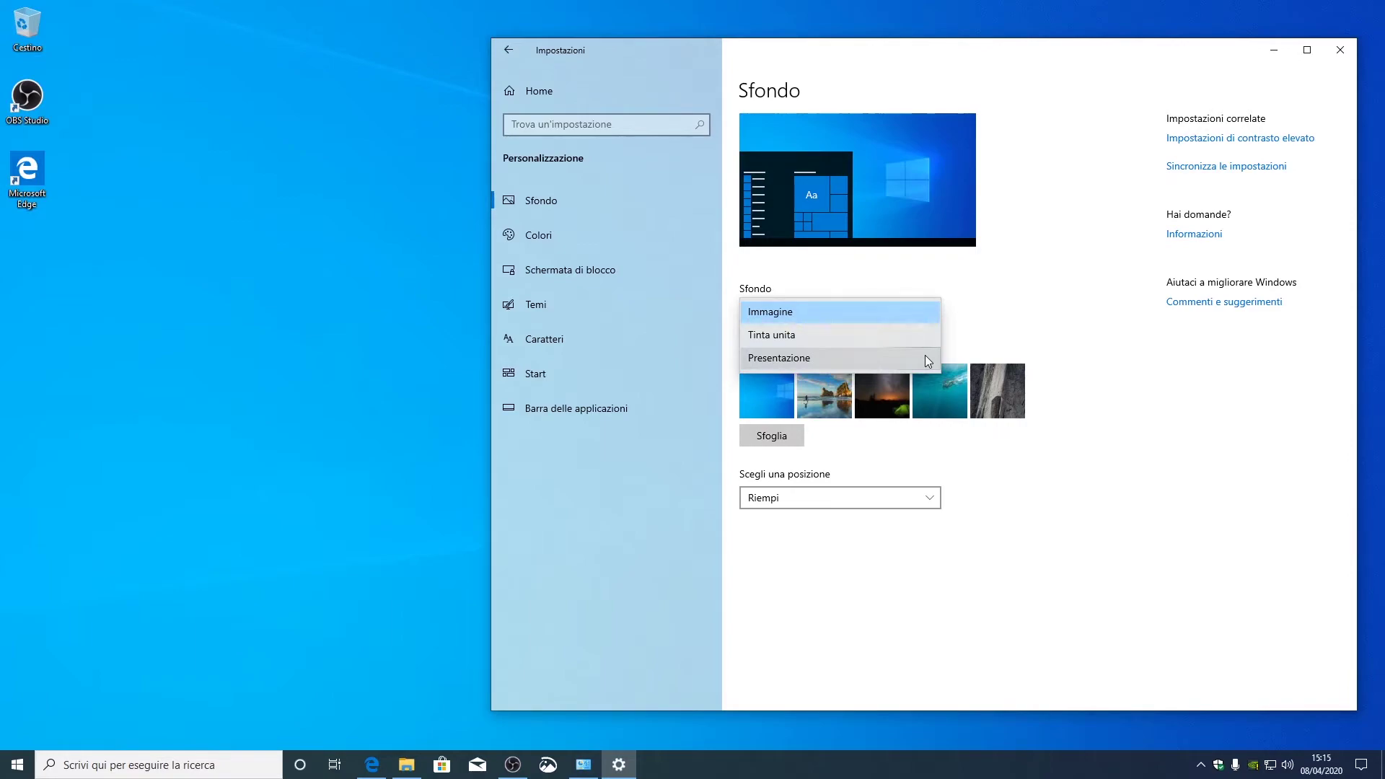
click(928, 313)
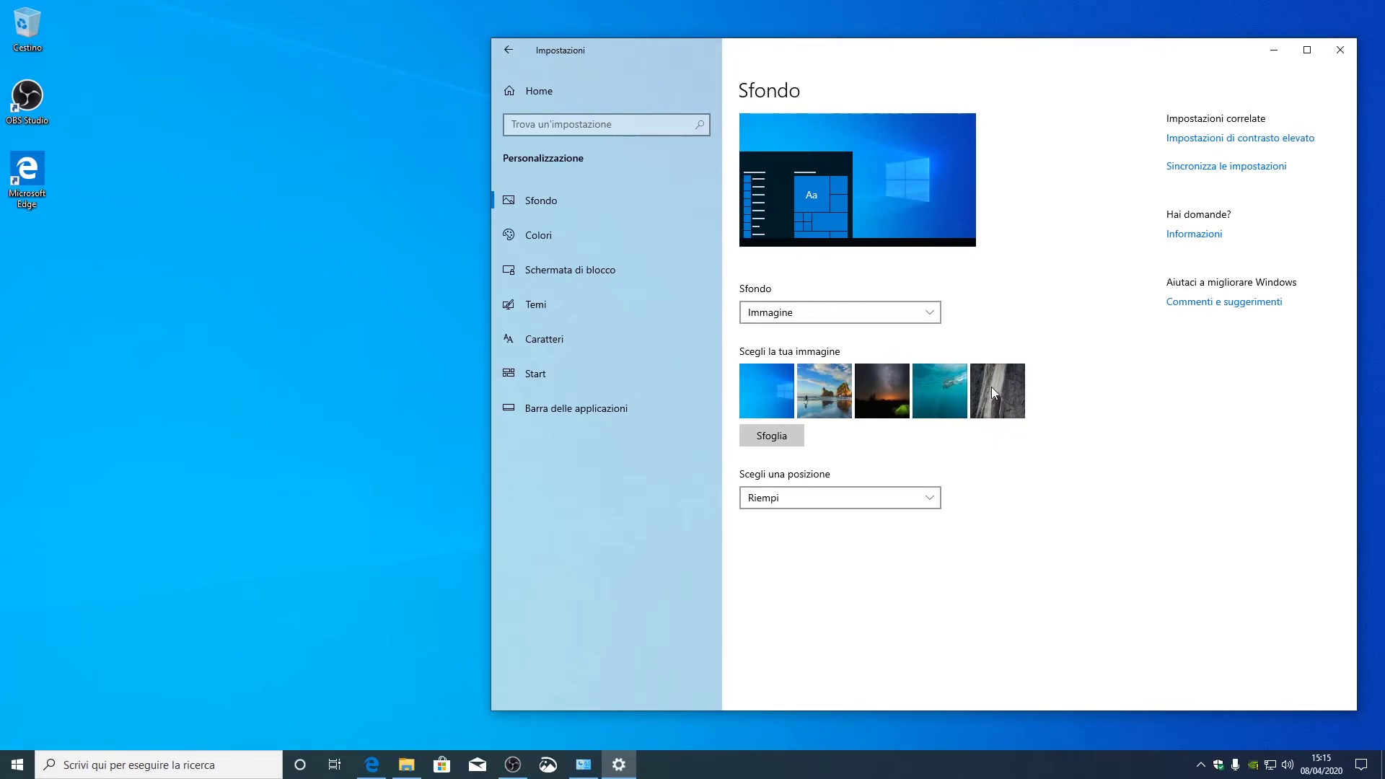
click(824, 401)
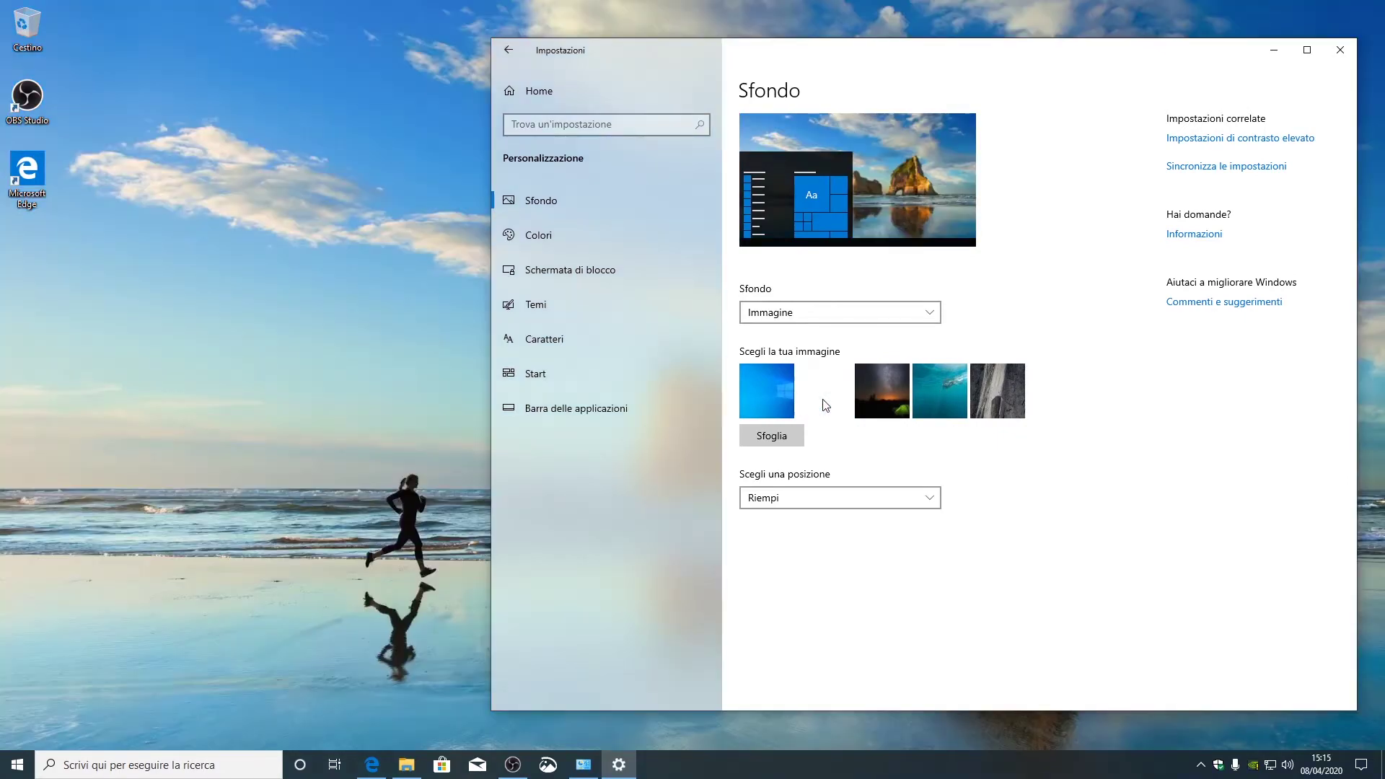
click(868, 391)
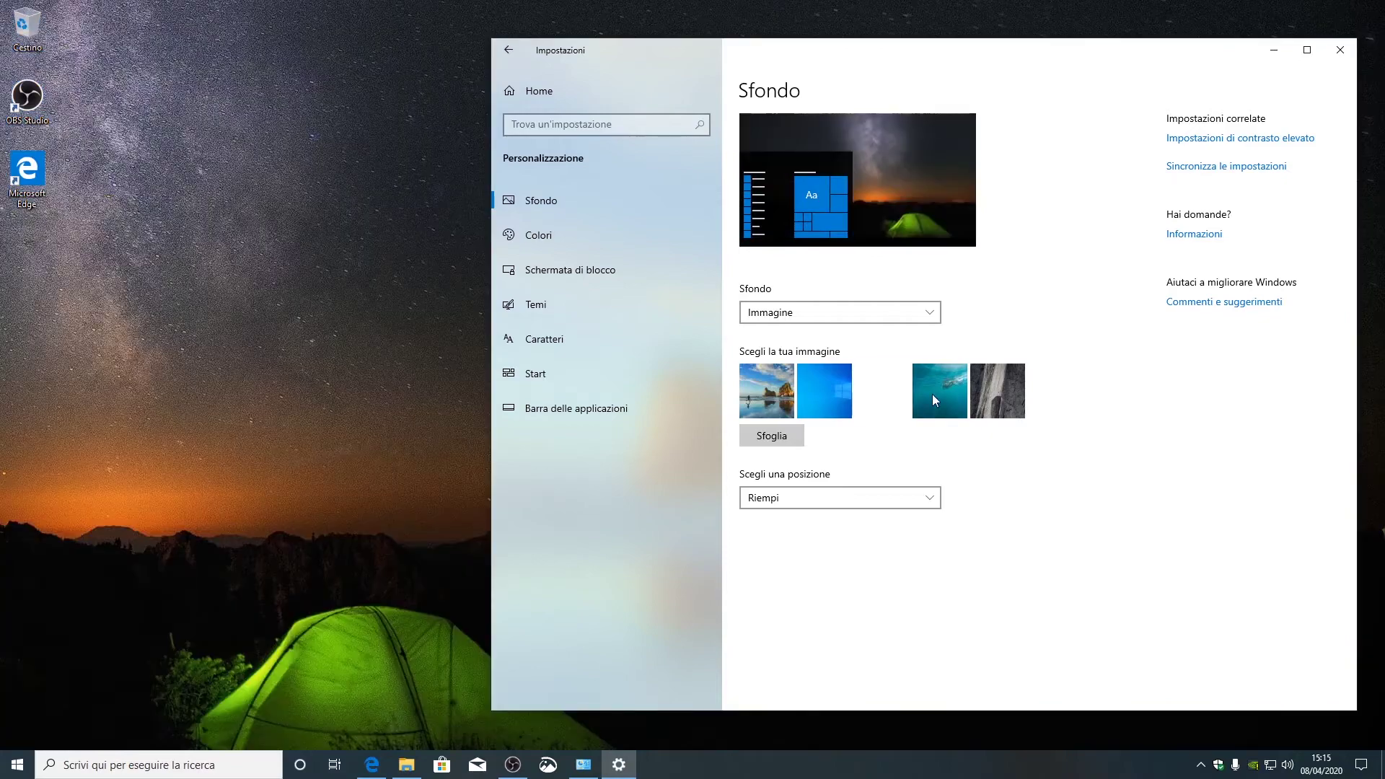
click(932, 394)
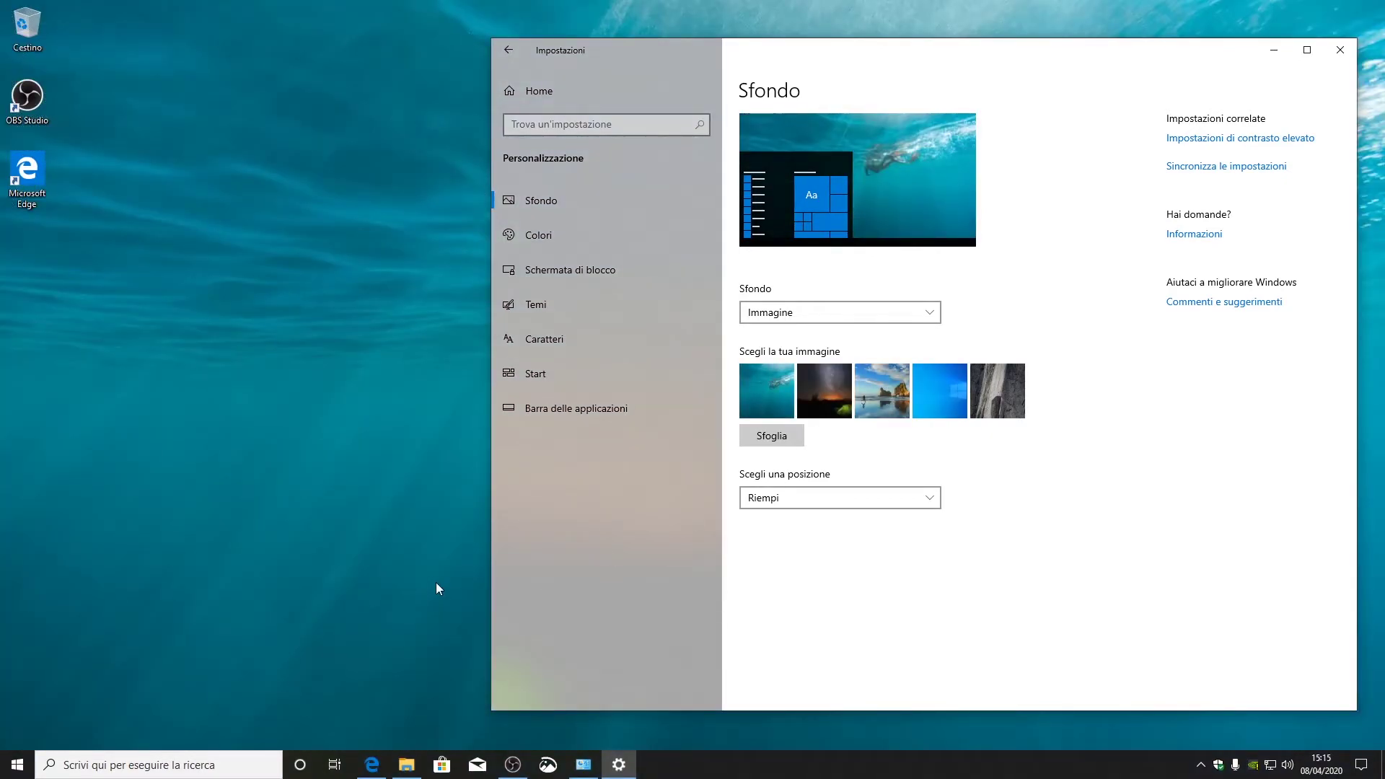
- Browse the Immagini folder for a custom background picture and cancel without choosing one
click(771, 436)
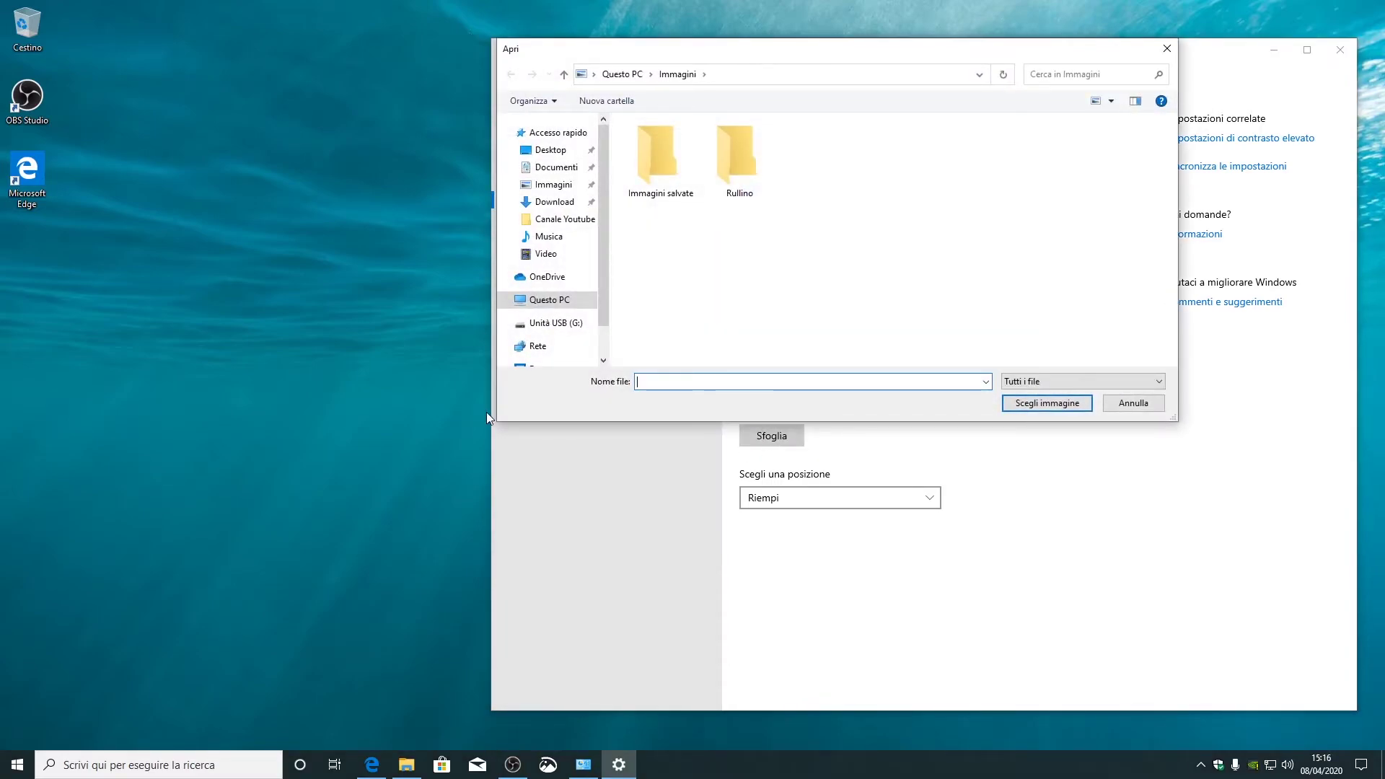
click(1136, 404)
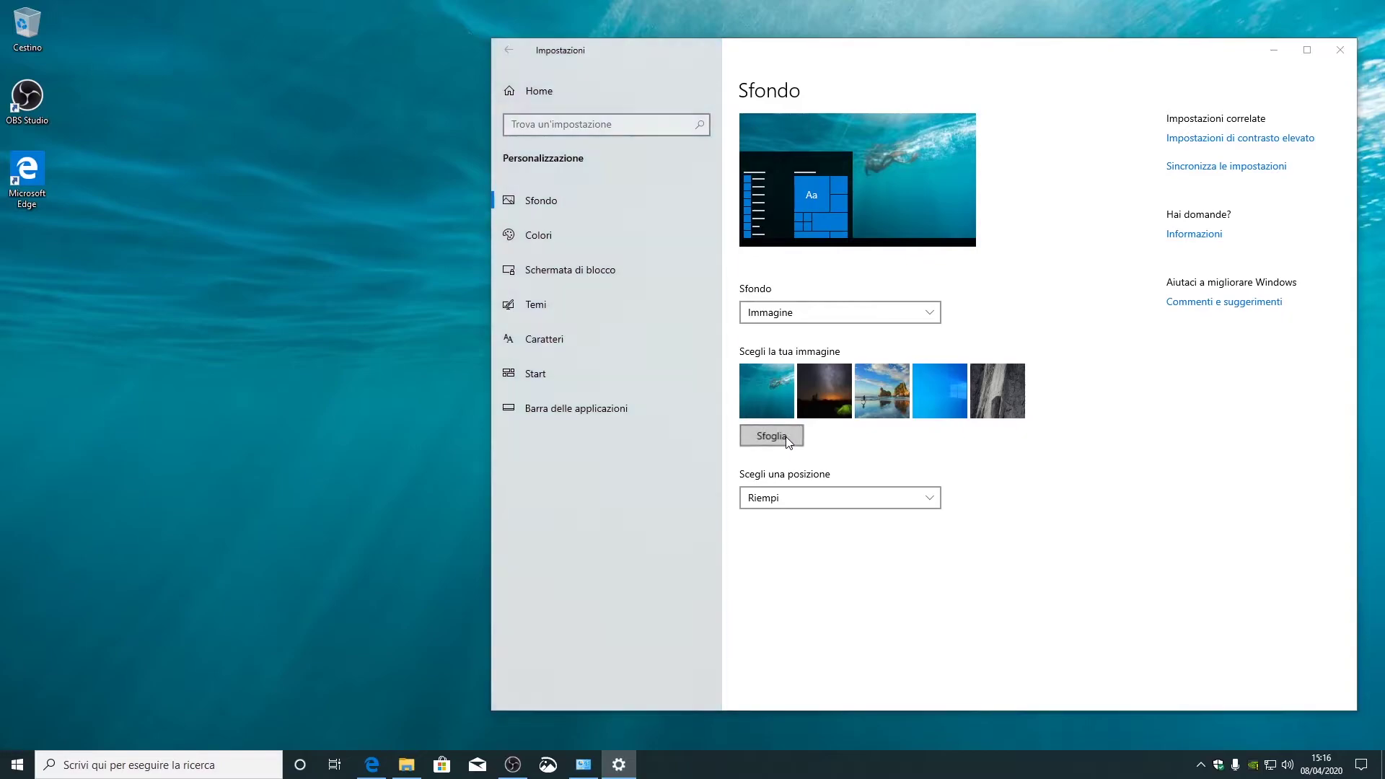
click(786, 436)
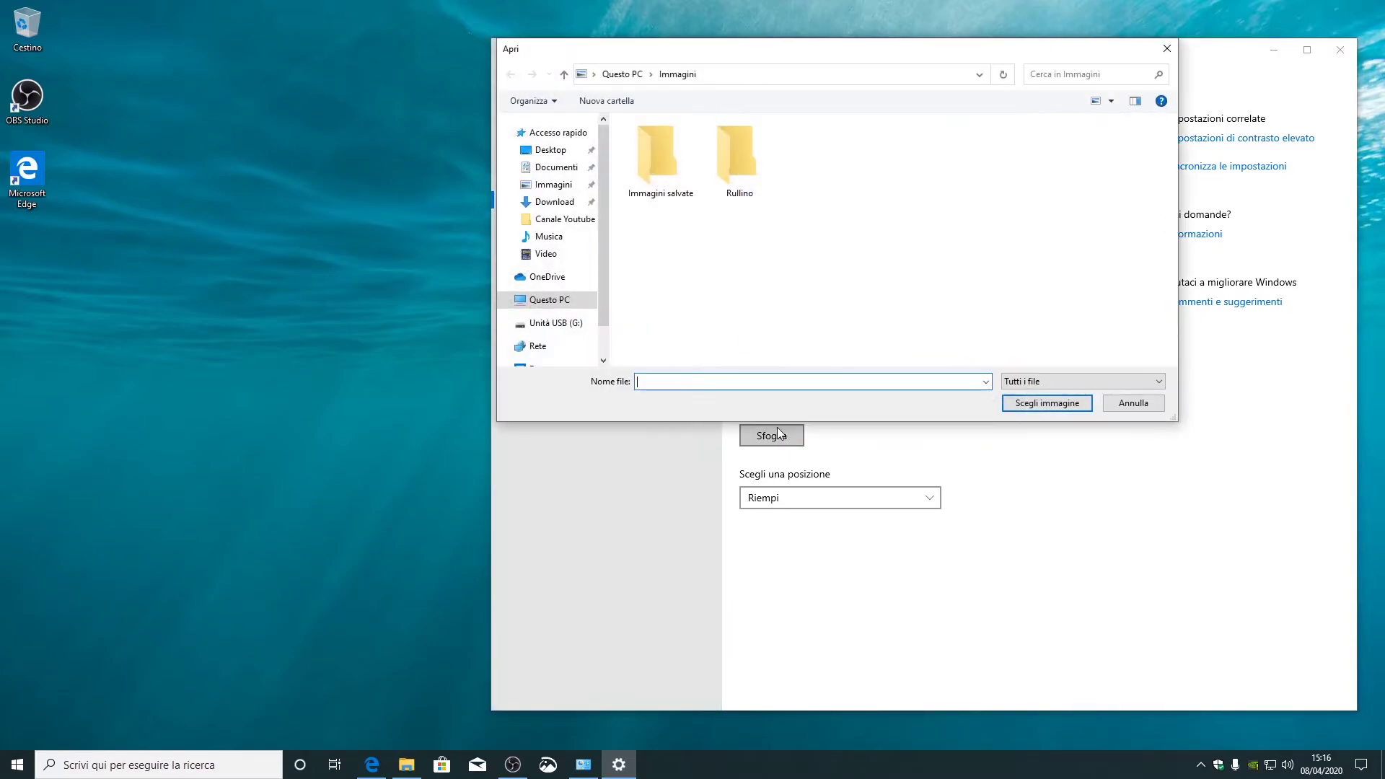
click(547, 185)
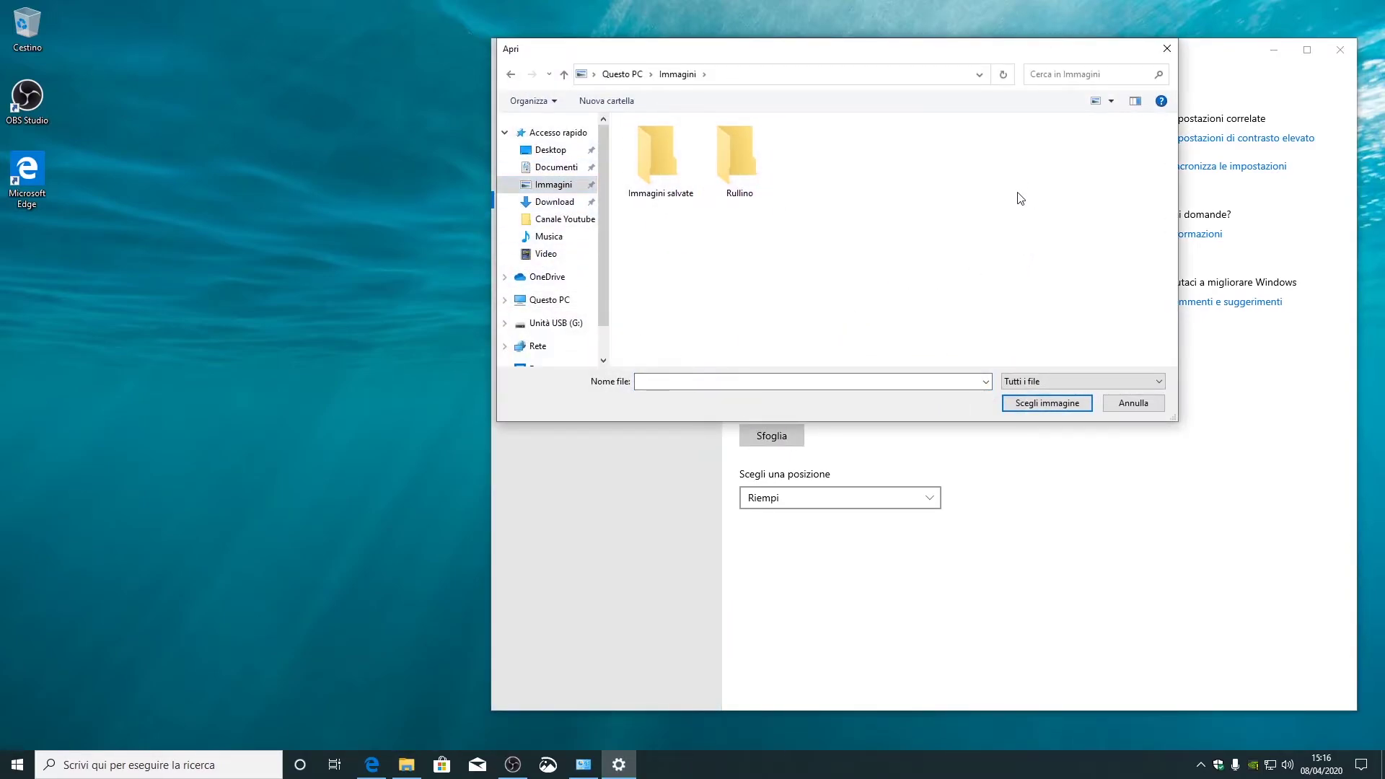
click(1135, 403)
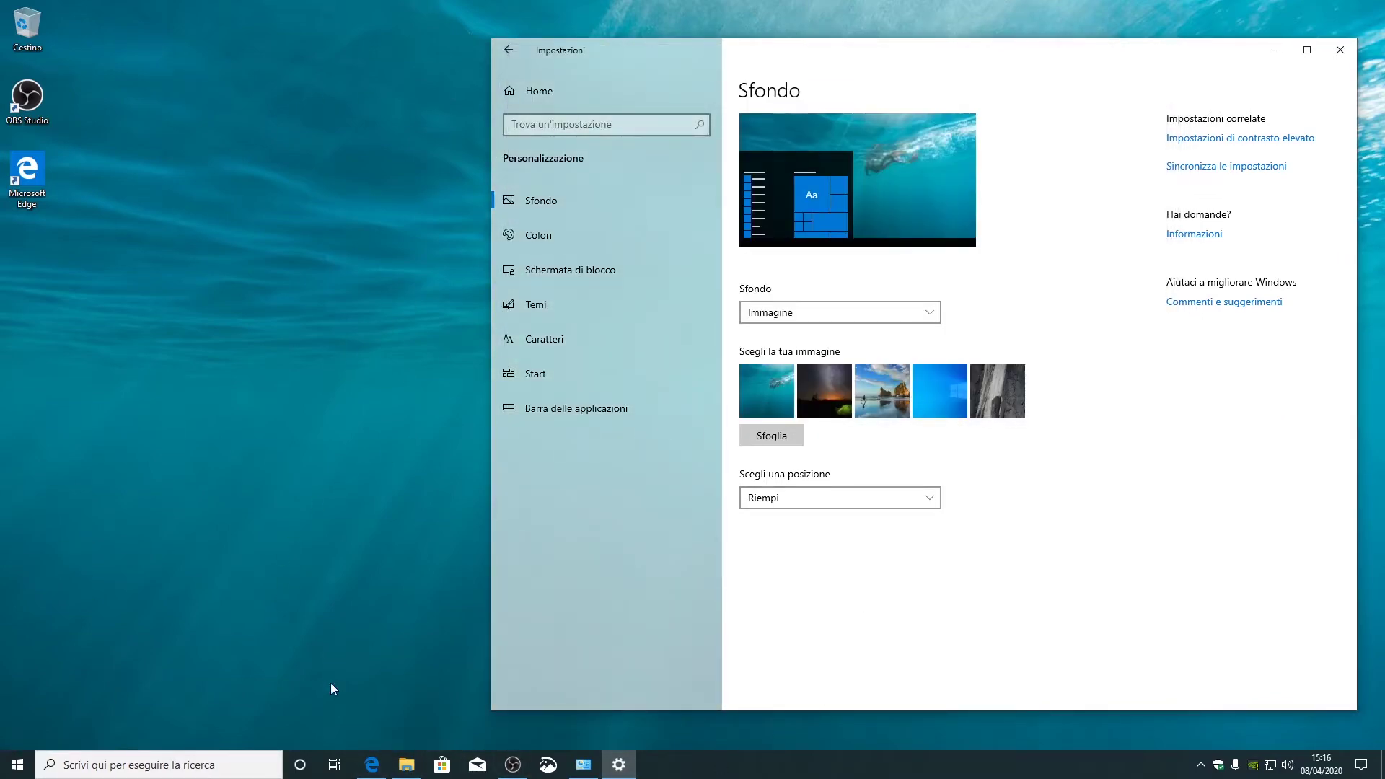
- Try the background positions Adatta, Allunga, Affianca, Centra and Estendi, and set the position back to Riempi
click(903, 501)
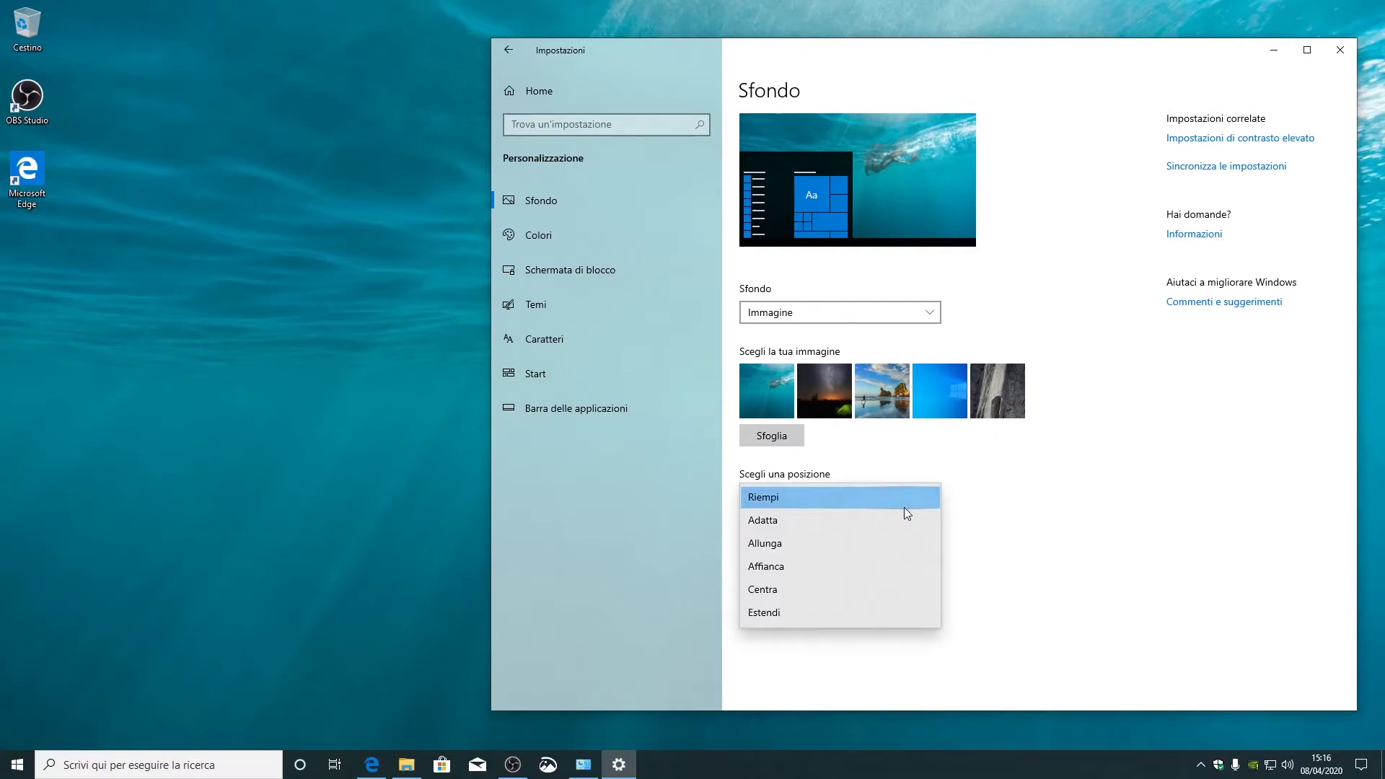
click(896, 527)
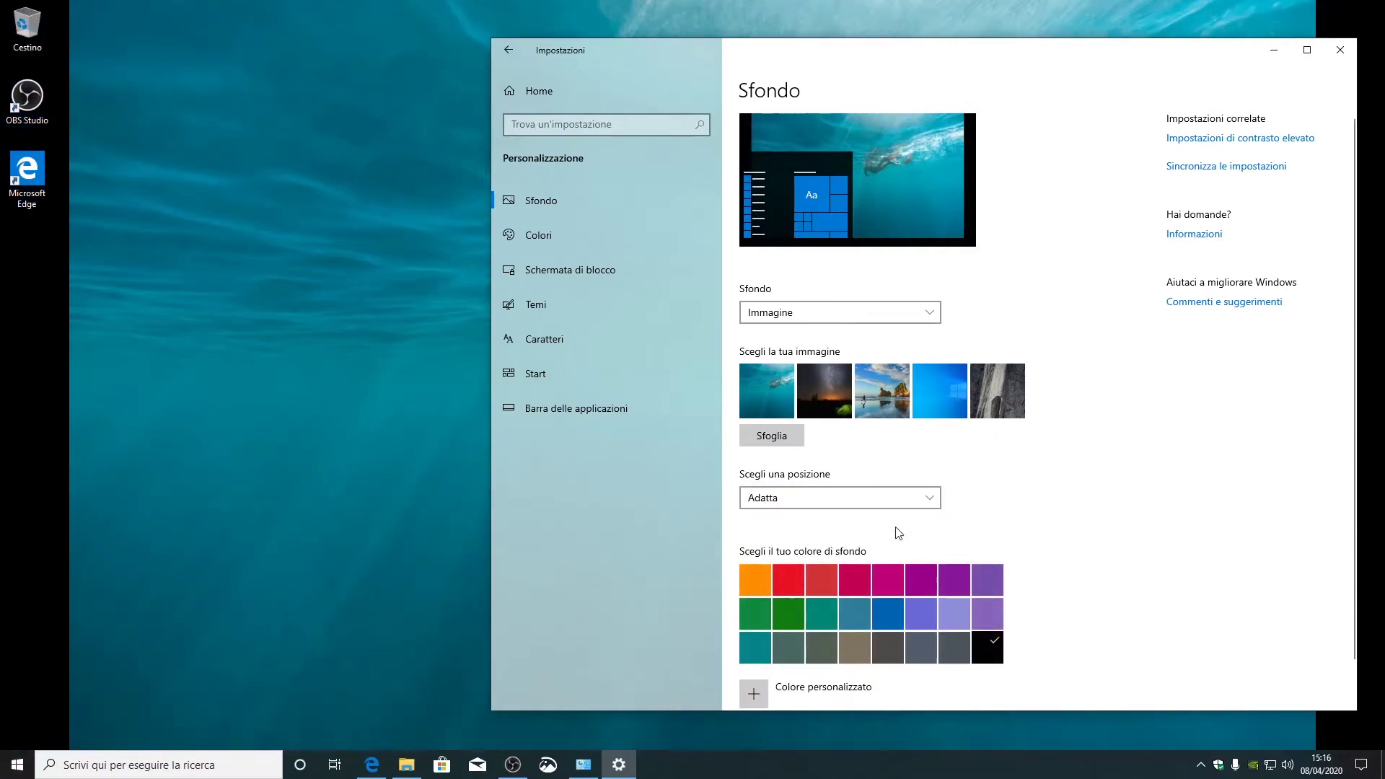
click(894, 498)
click(883, 527)
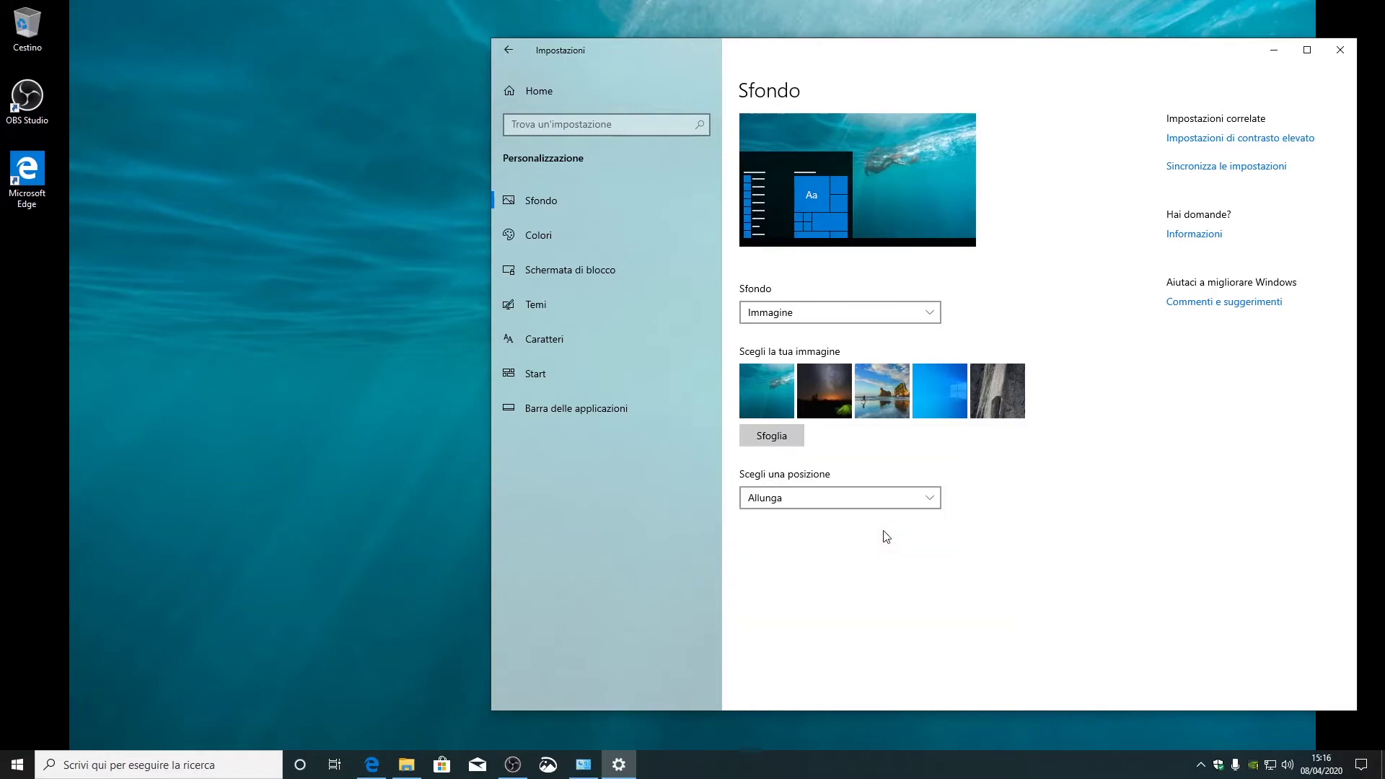
click(893, 496)
click(876, 529)
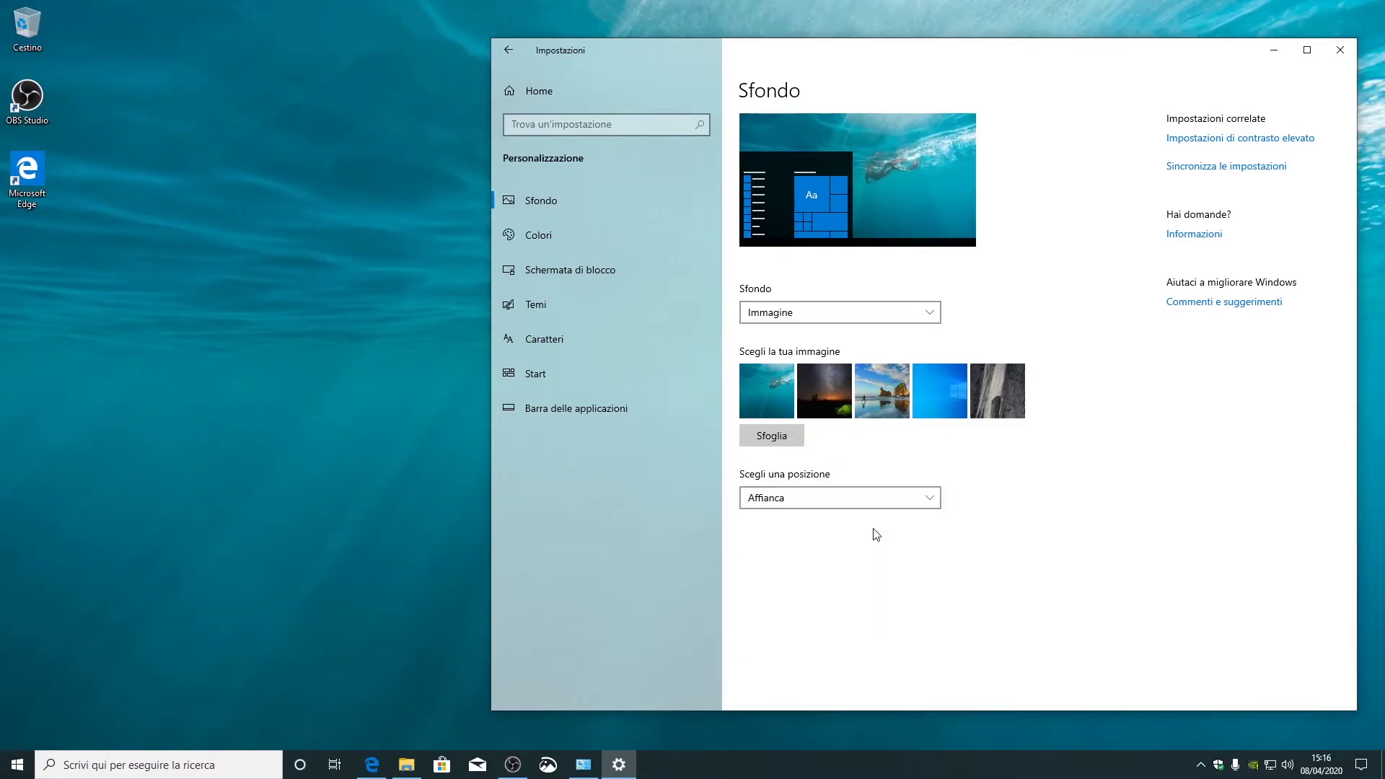
click(867, 496)
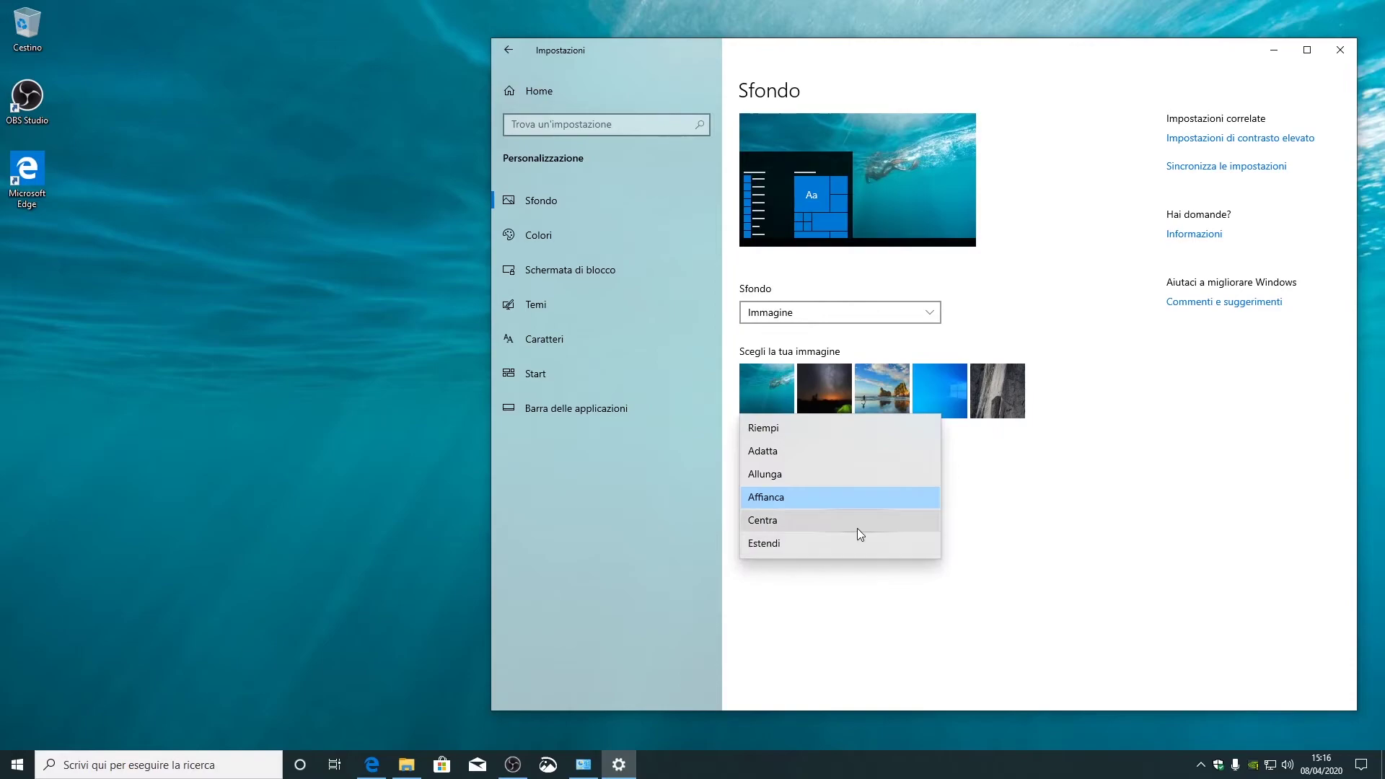
click(857, 530)
click(860, 499)
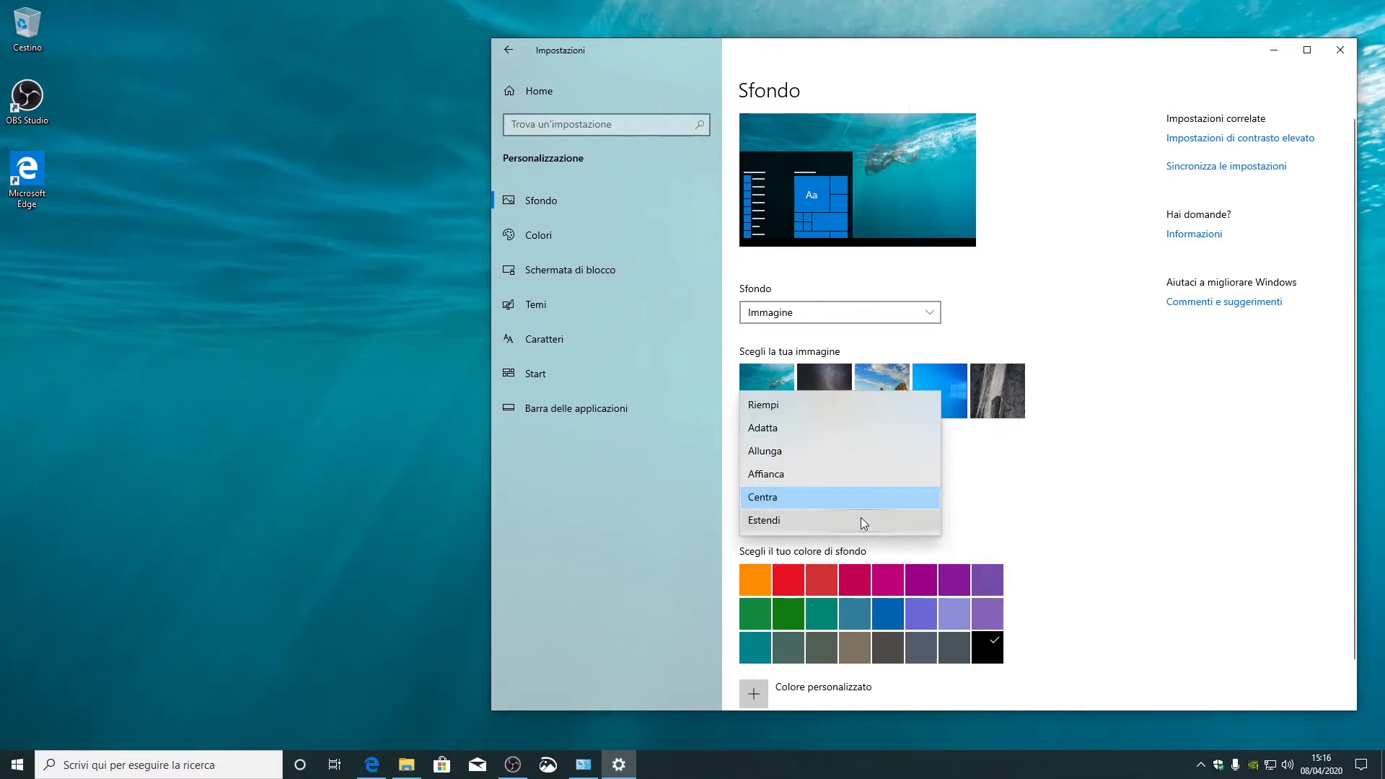
click(861, 521)
click(872, 501)
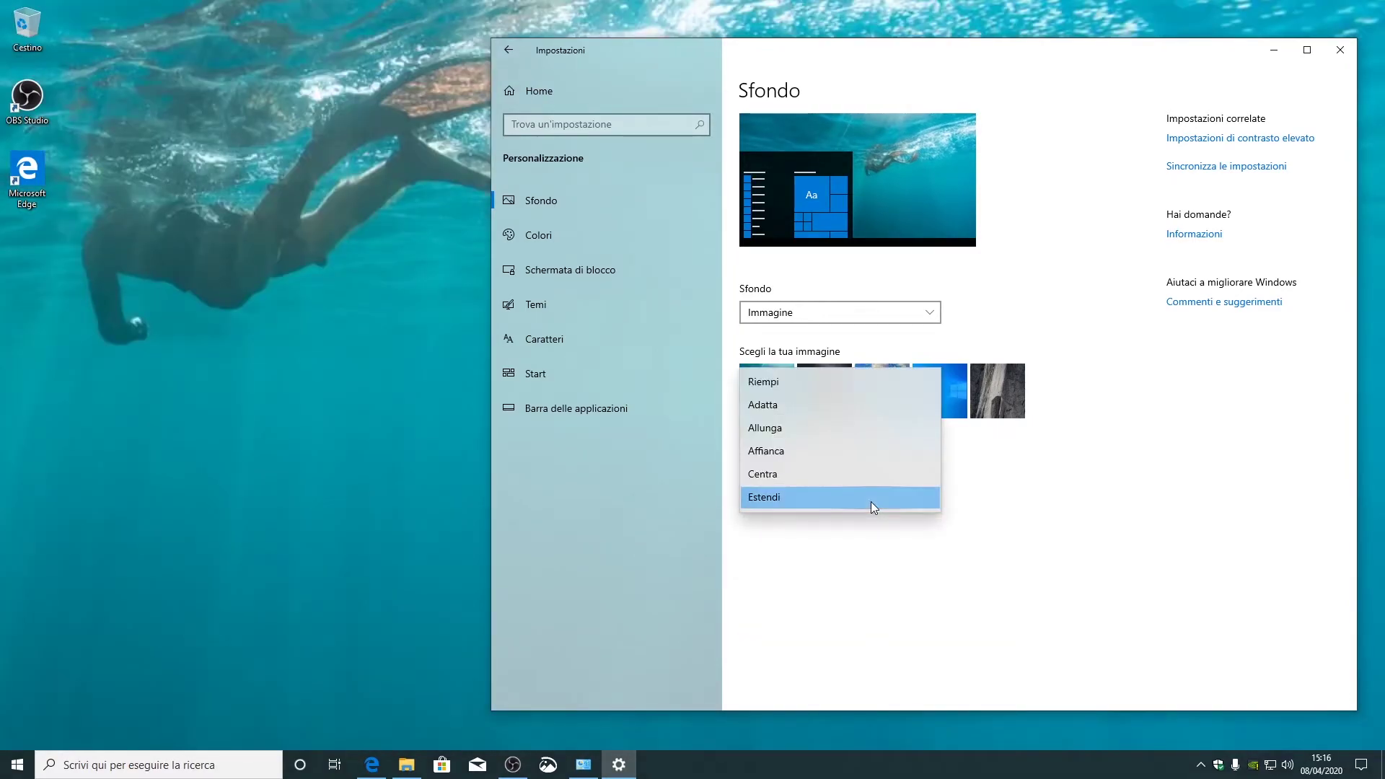
click(810, 391)
mouse_move(874, 61)
mouse_down()
mouse_move(1015, 132)
mouse_move(1017, 573)
mouse_move(801, 59)
mouse_move(855, 70)
mouse_up()
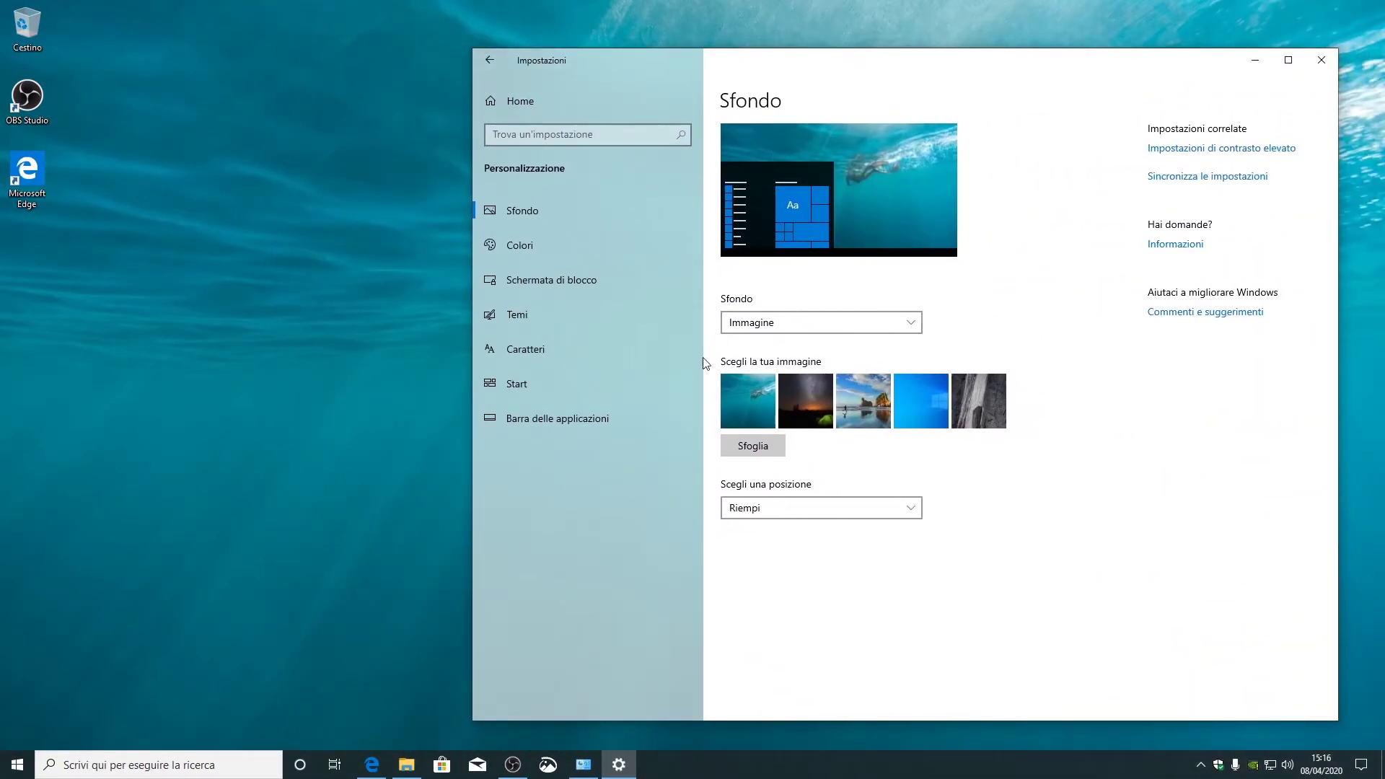
click(829, 507)
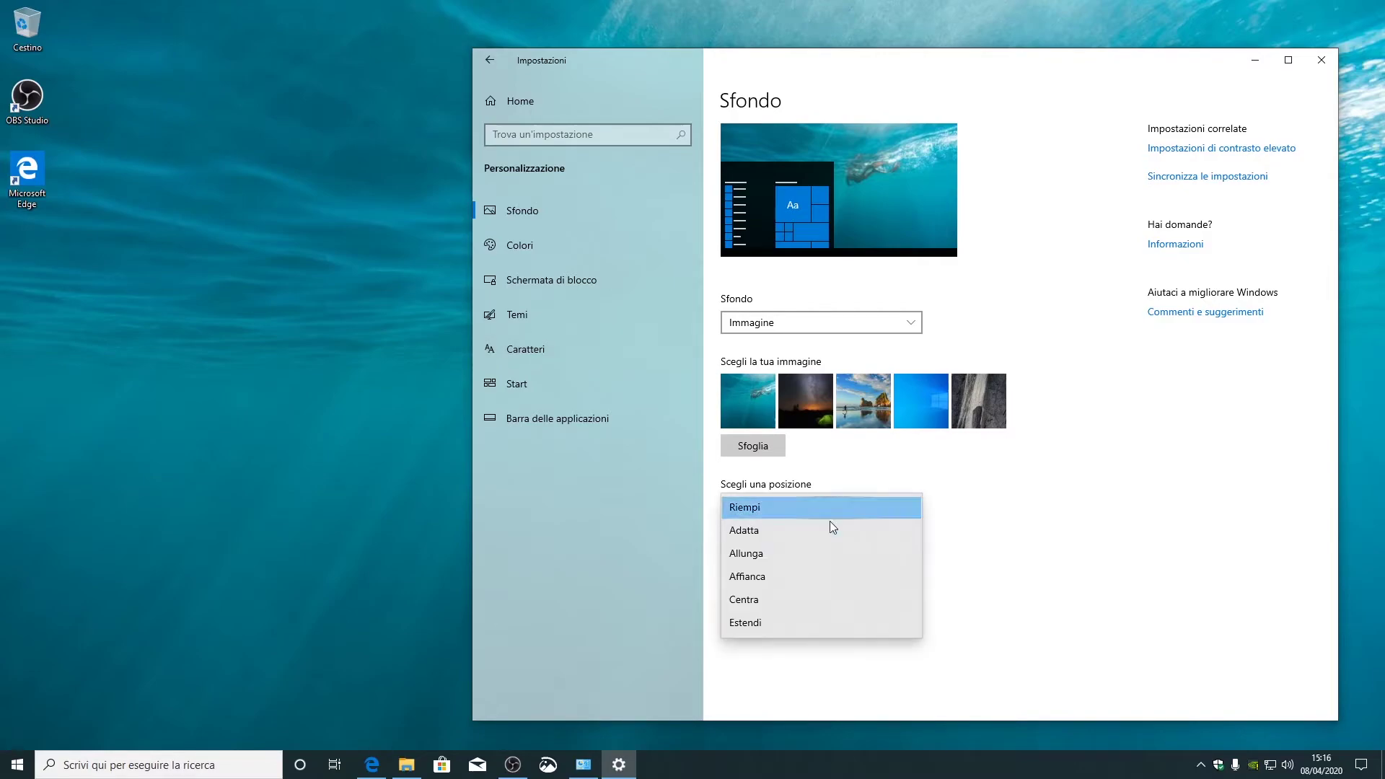
click(986, 549)
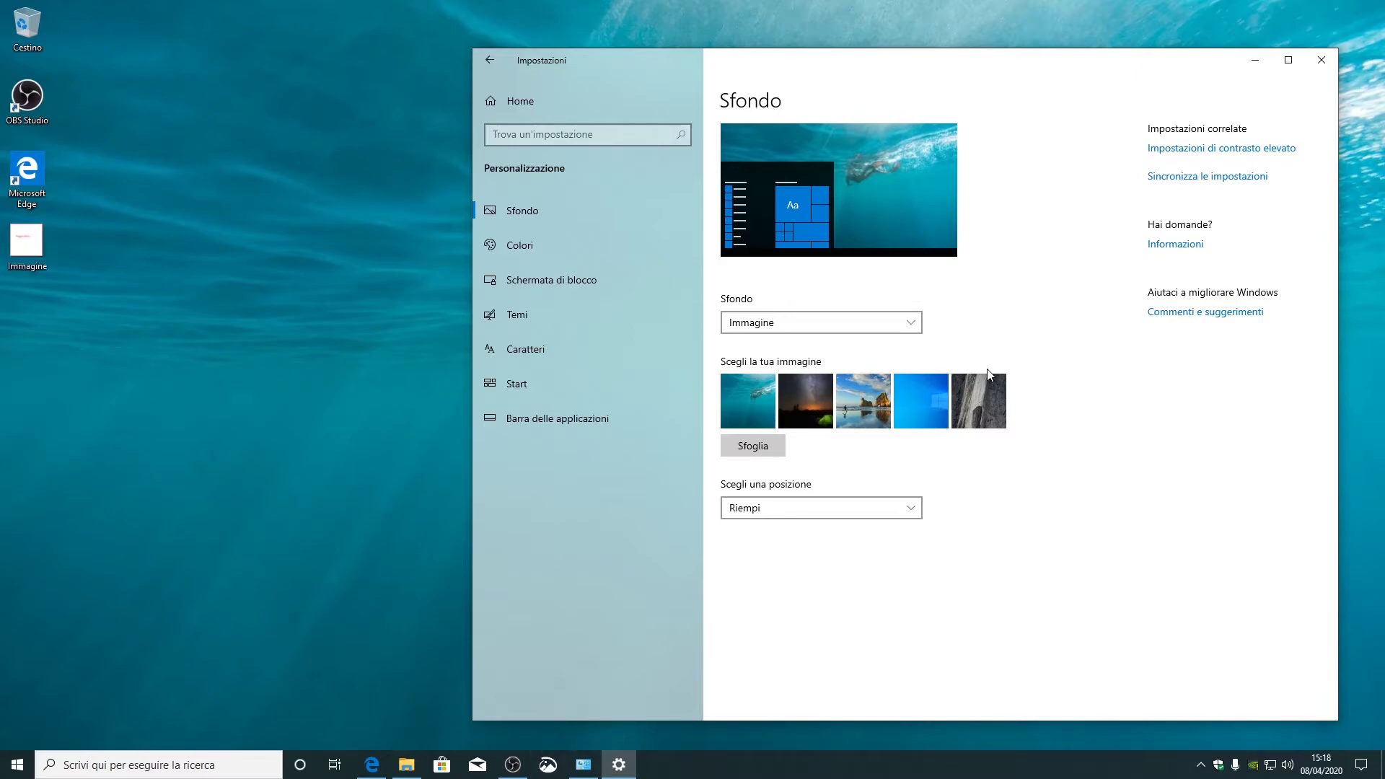
- View the Immagine file on the desktop and browse to the Desktop folder to apply it as the background picture
double_click(27, 249)
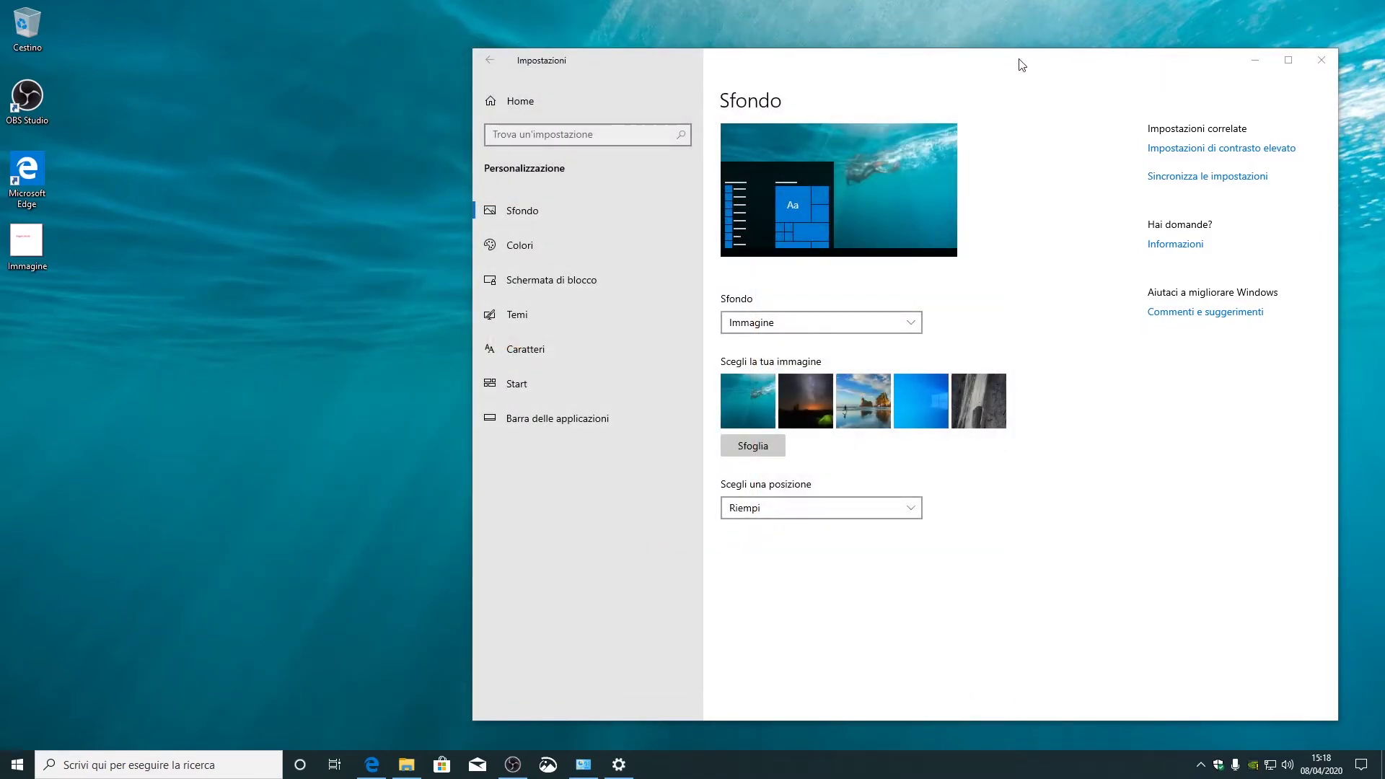
click(771, 443)
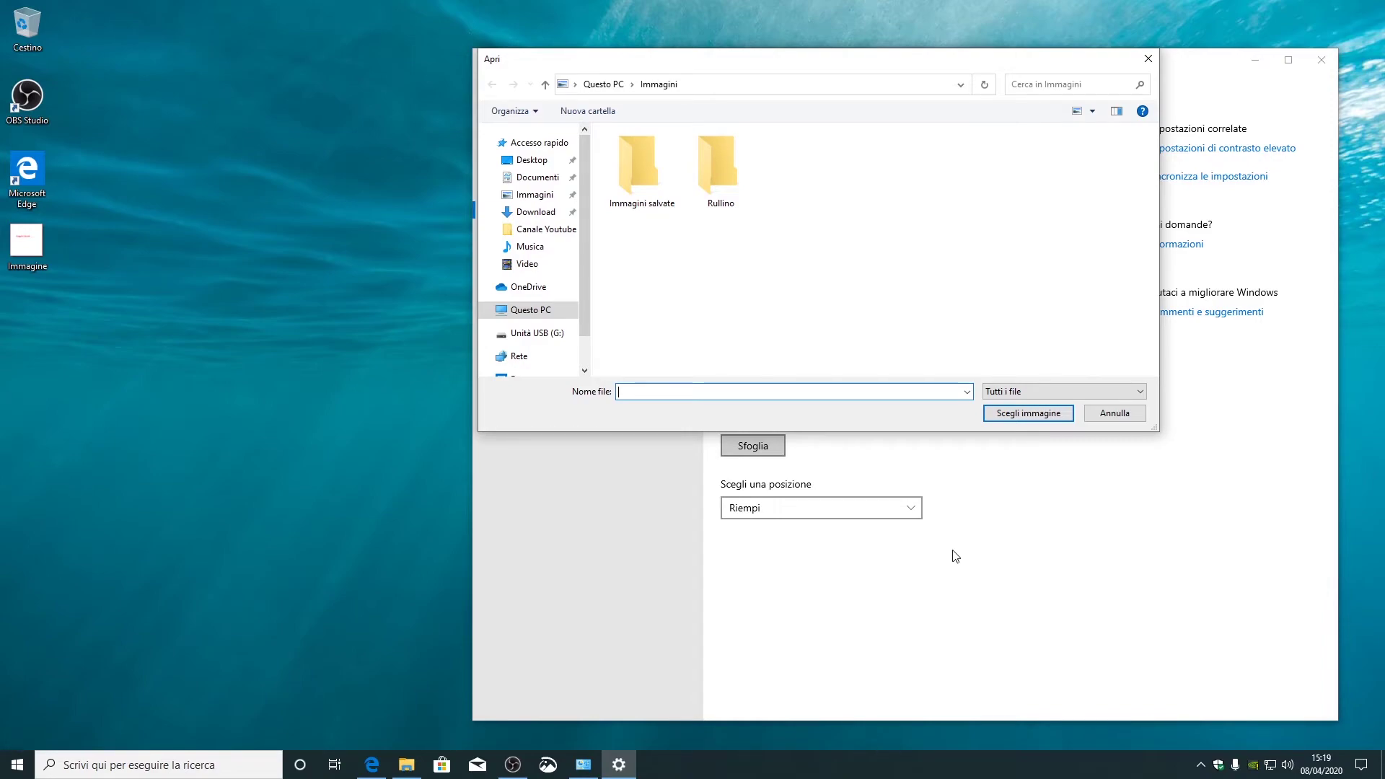
click(537, 160)
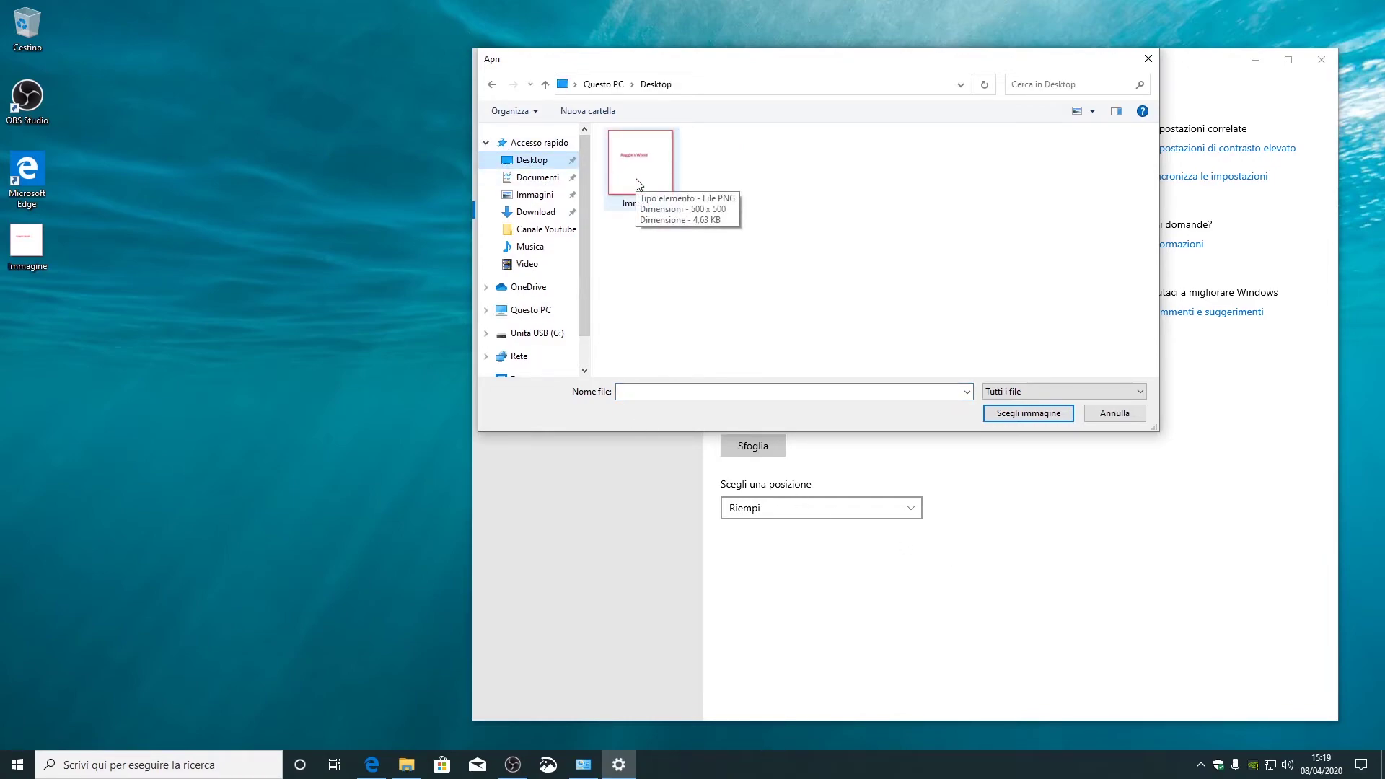
double_click(640, 166)
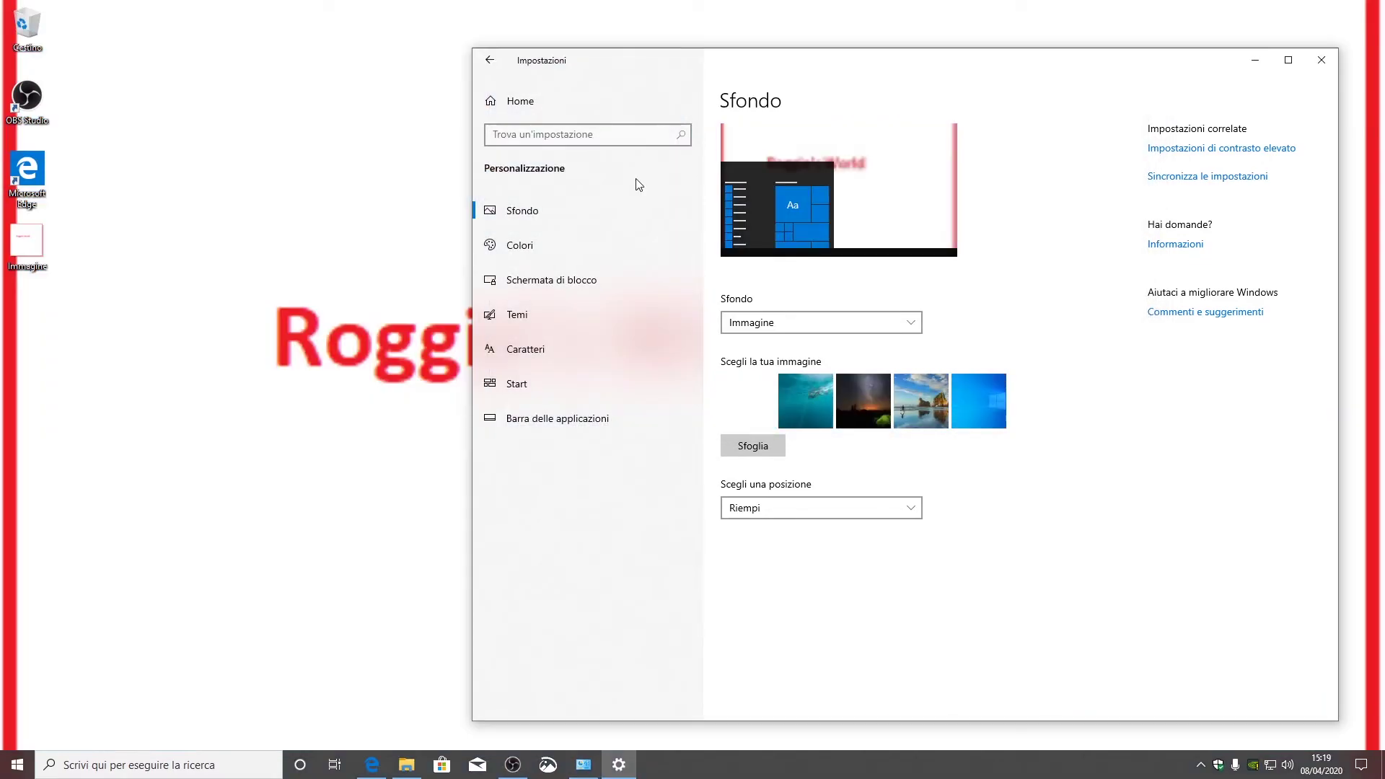
- Set the custom picture's position to Adatta and move the Impostazioni window to reveal the desktop
drag(780, 58, 815, 97)
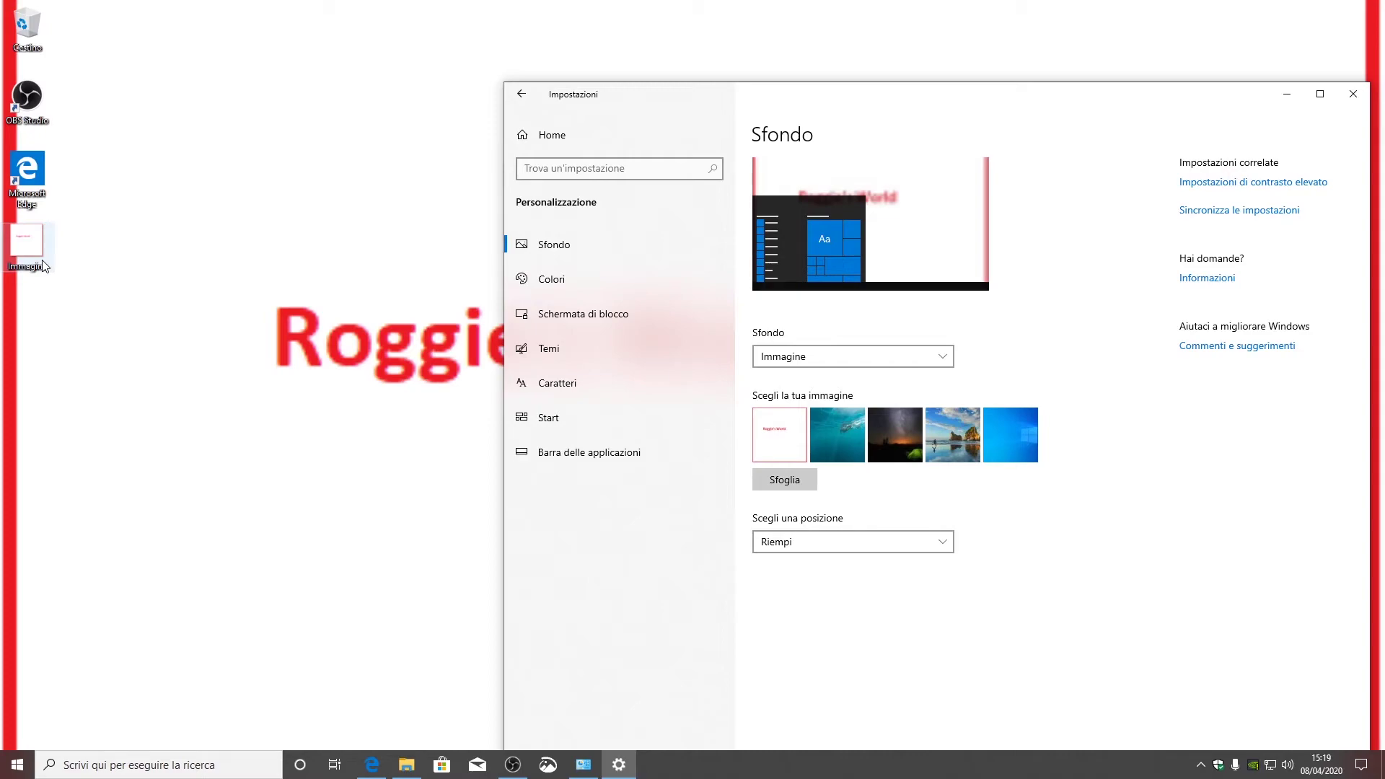
drag(860, 102, 749, 65)
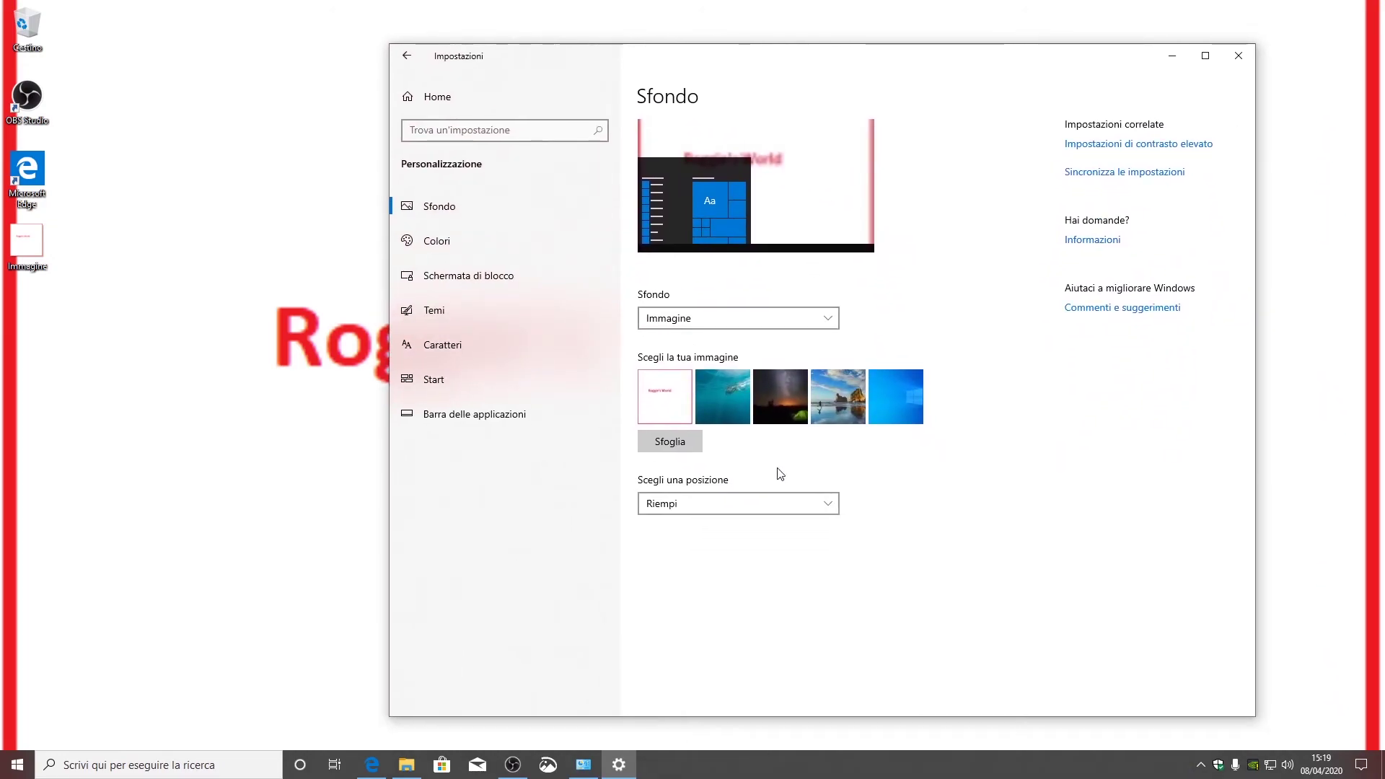
click(752, 502)
click(755, 526)
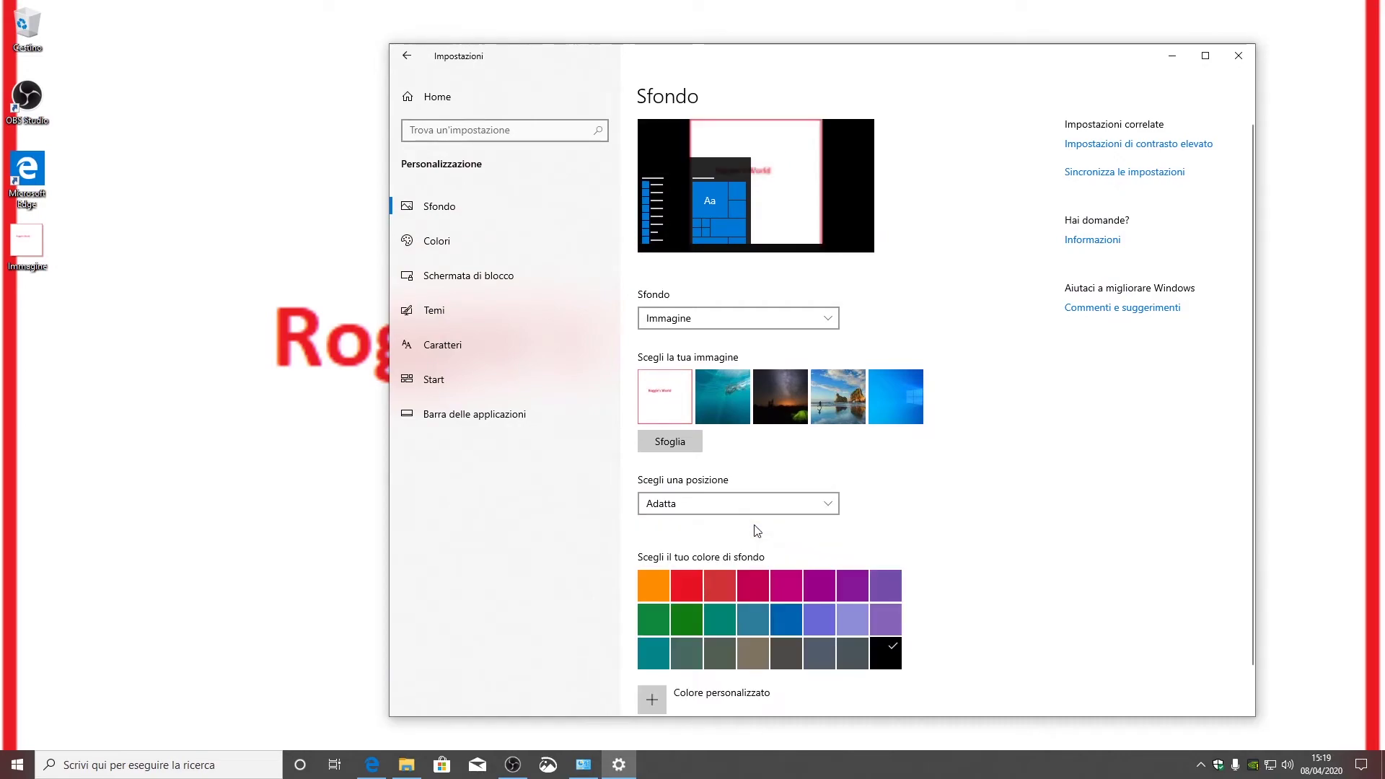
drag(670, 58, 575, 34)
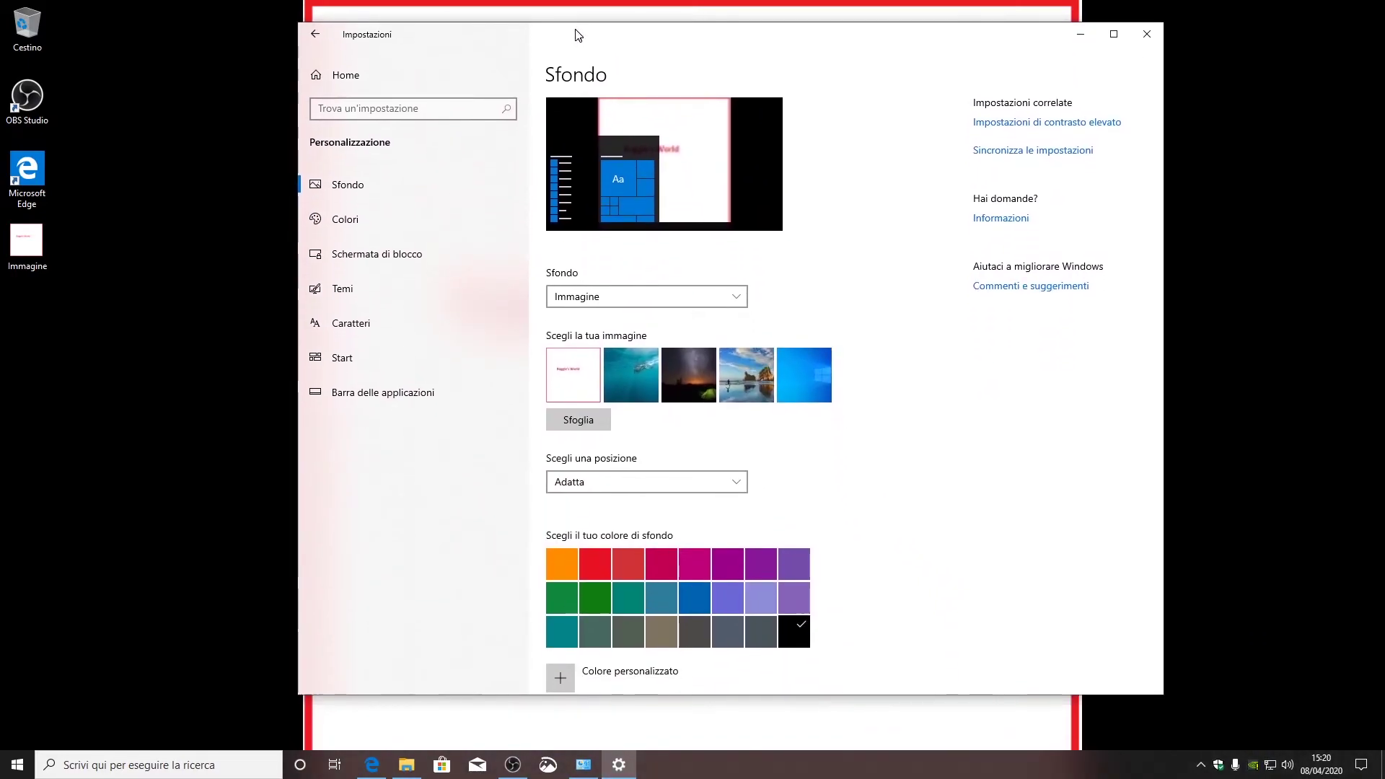
- Change the background position to Allunga, then briefly show the whole desktop and restore the Impostazioni window
click(653, 482)
click(651, 502)
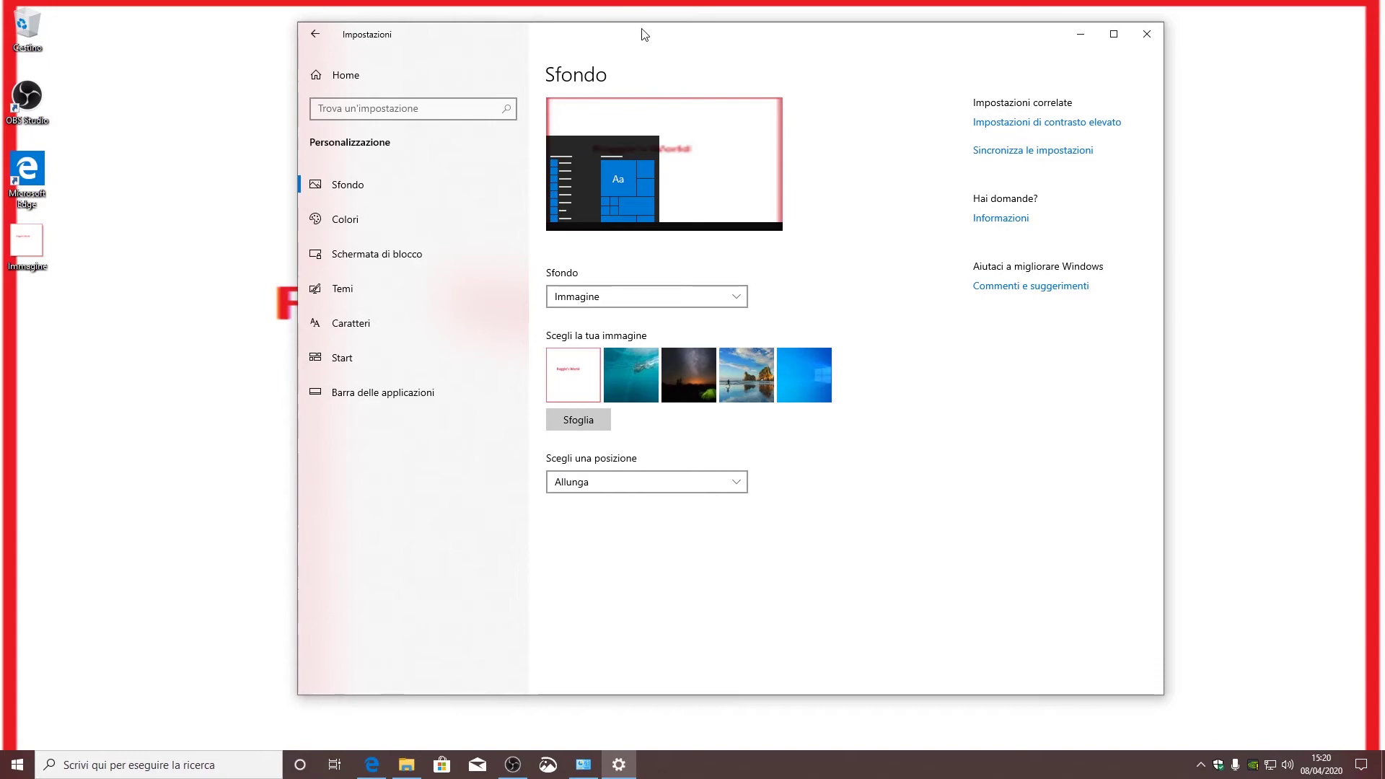
key(super+d)
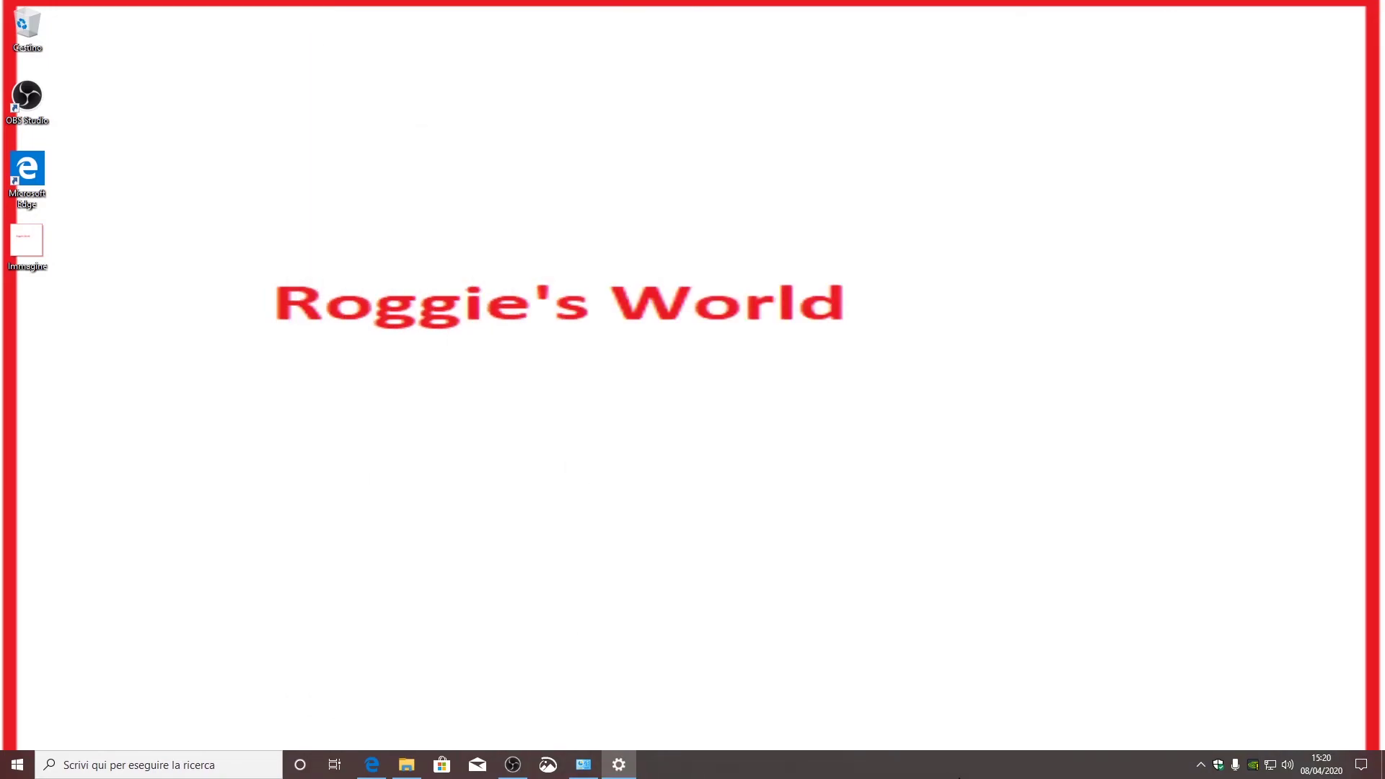
key(super+d)
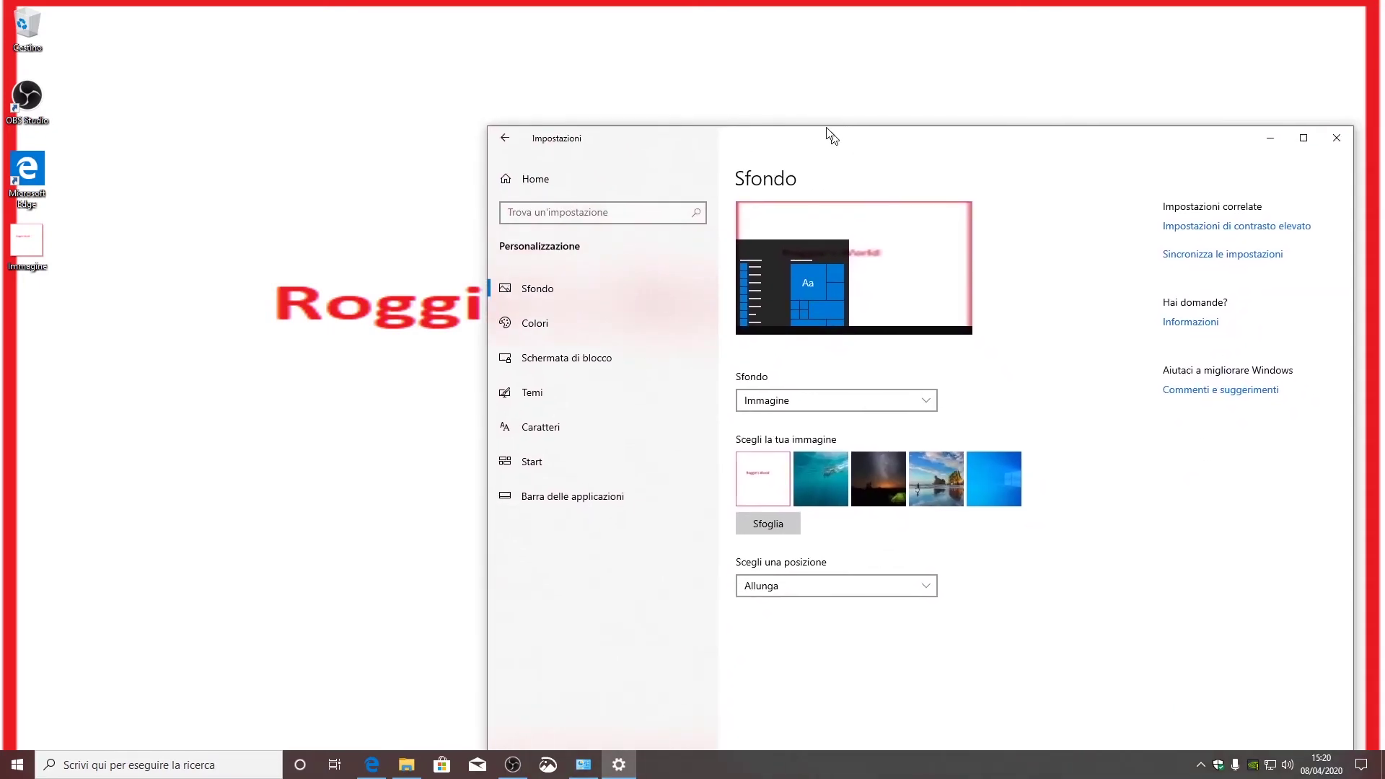
- Set the background position to Affianca and move the Impostazioni window aside to view the tiled picture
click(862, 544)
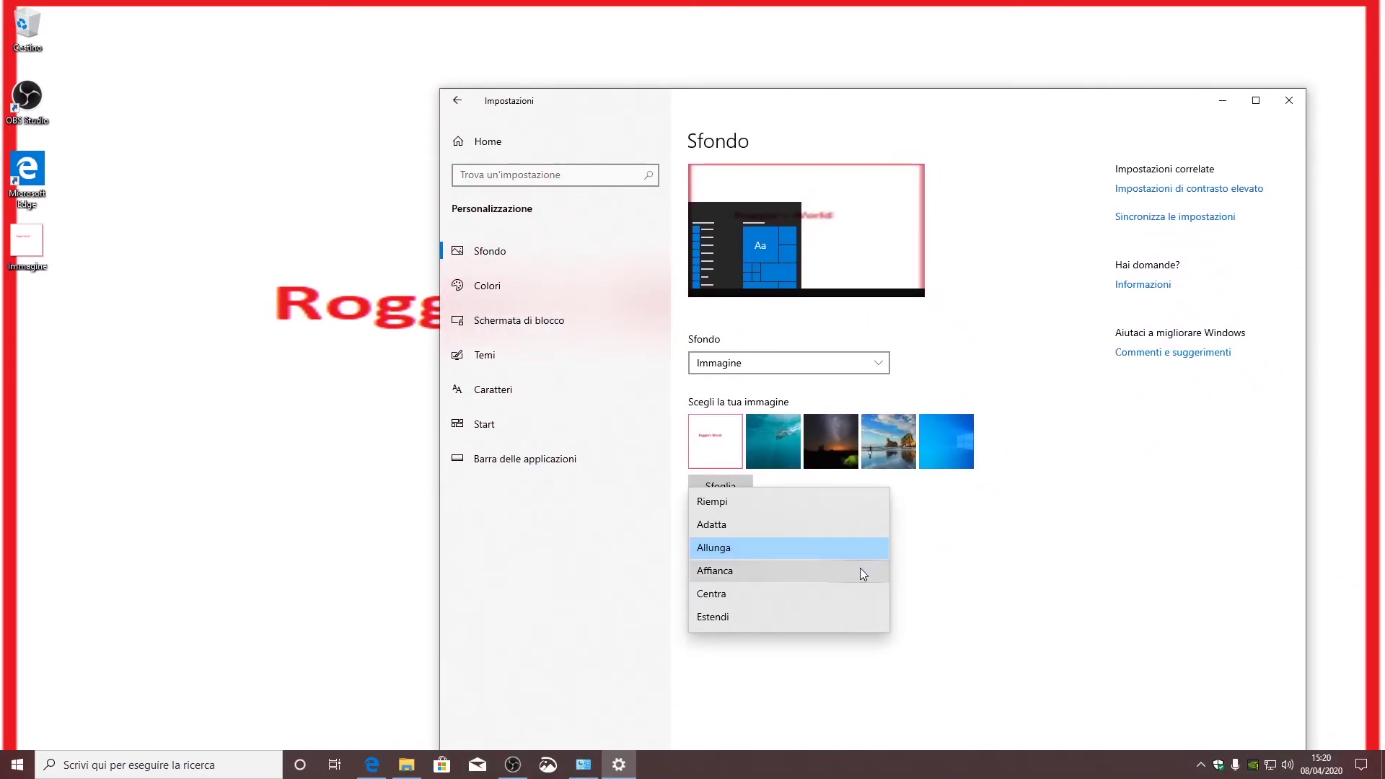
click(860, 569)
drag(767, 105, 876, 555)
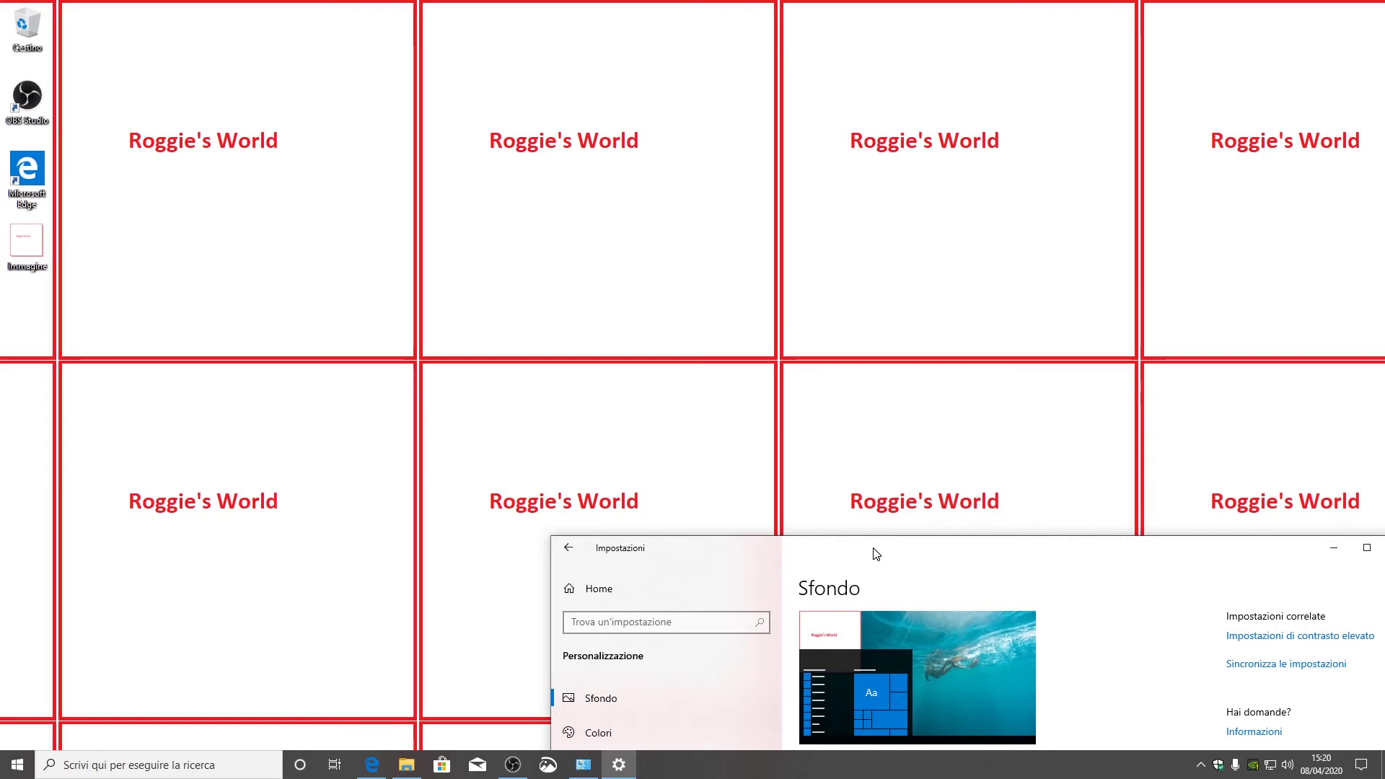
drag(877, 555, 876, 555)
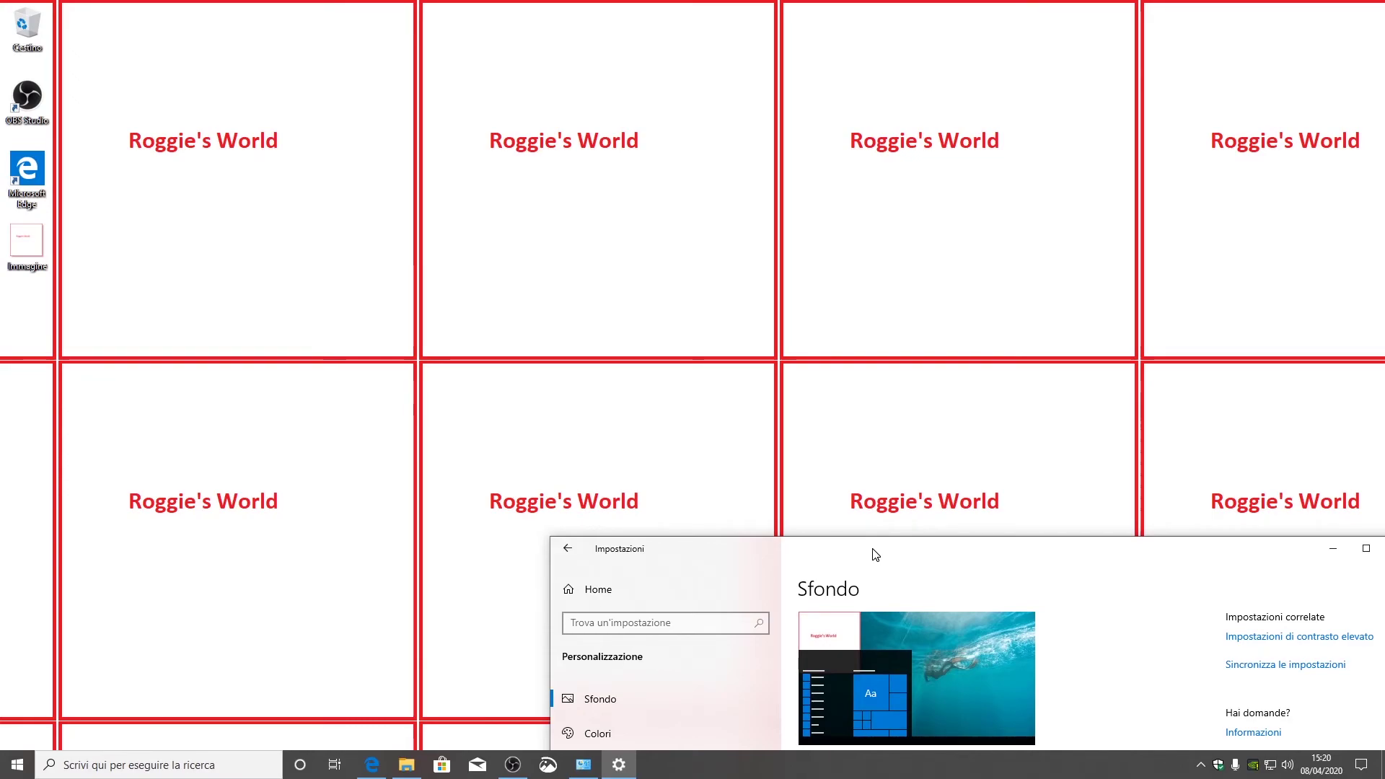
drag(873, 549, 870, 549)
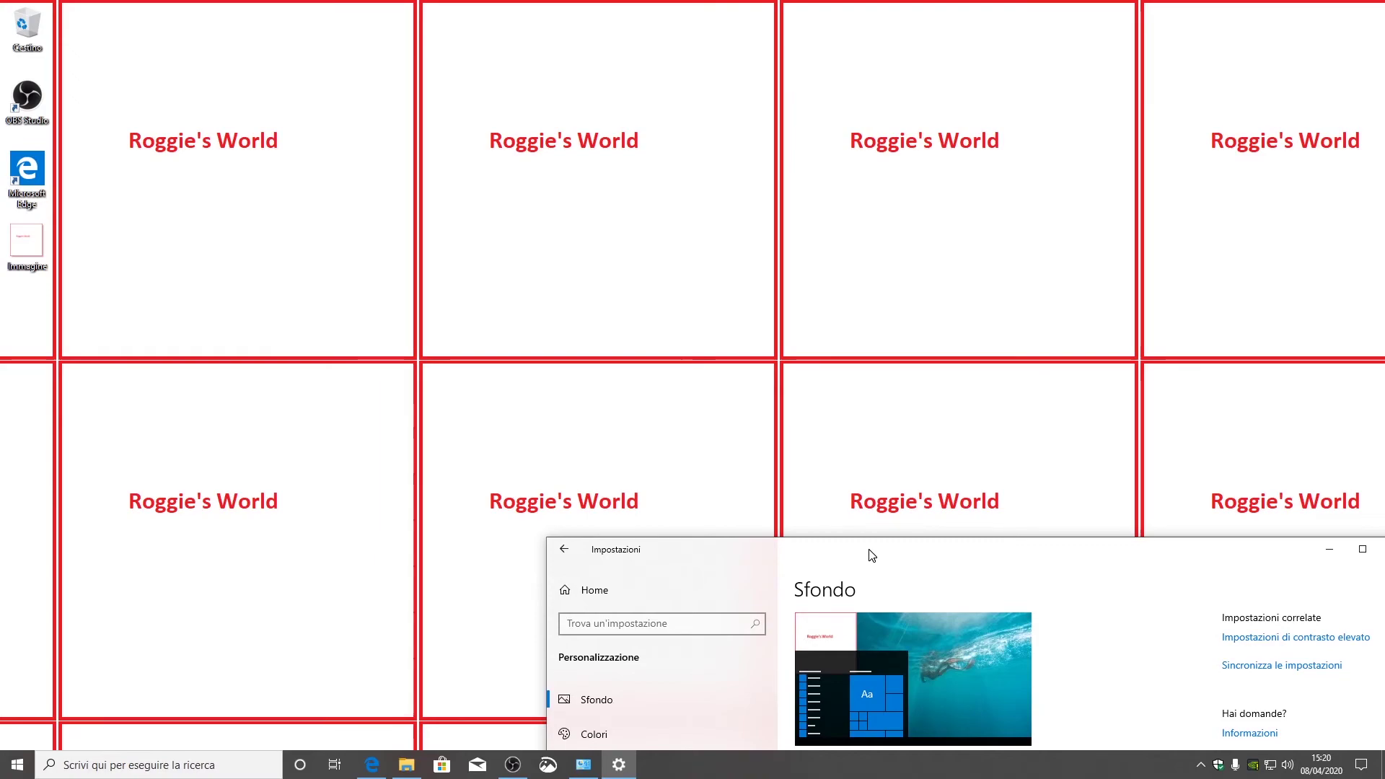
drag(869, 550, 868, 550)
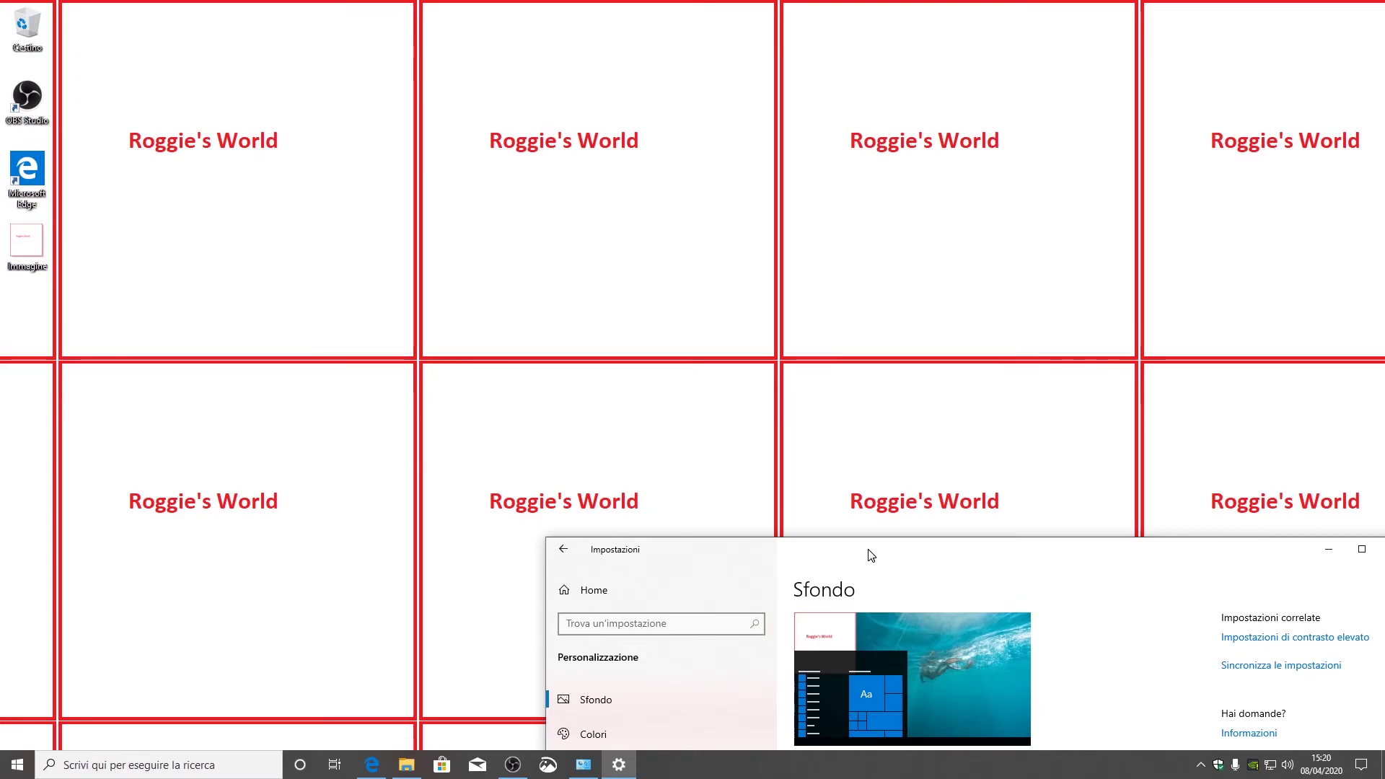
- Set the background position to Centra, view the centred picture, and bring the Impostazioni window back into view
drag(871, 555, 1034, 674)
click(693, 460)
click(695, 478)
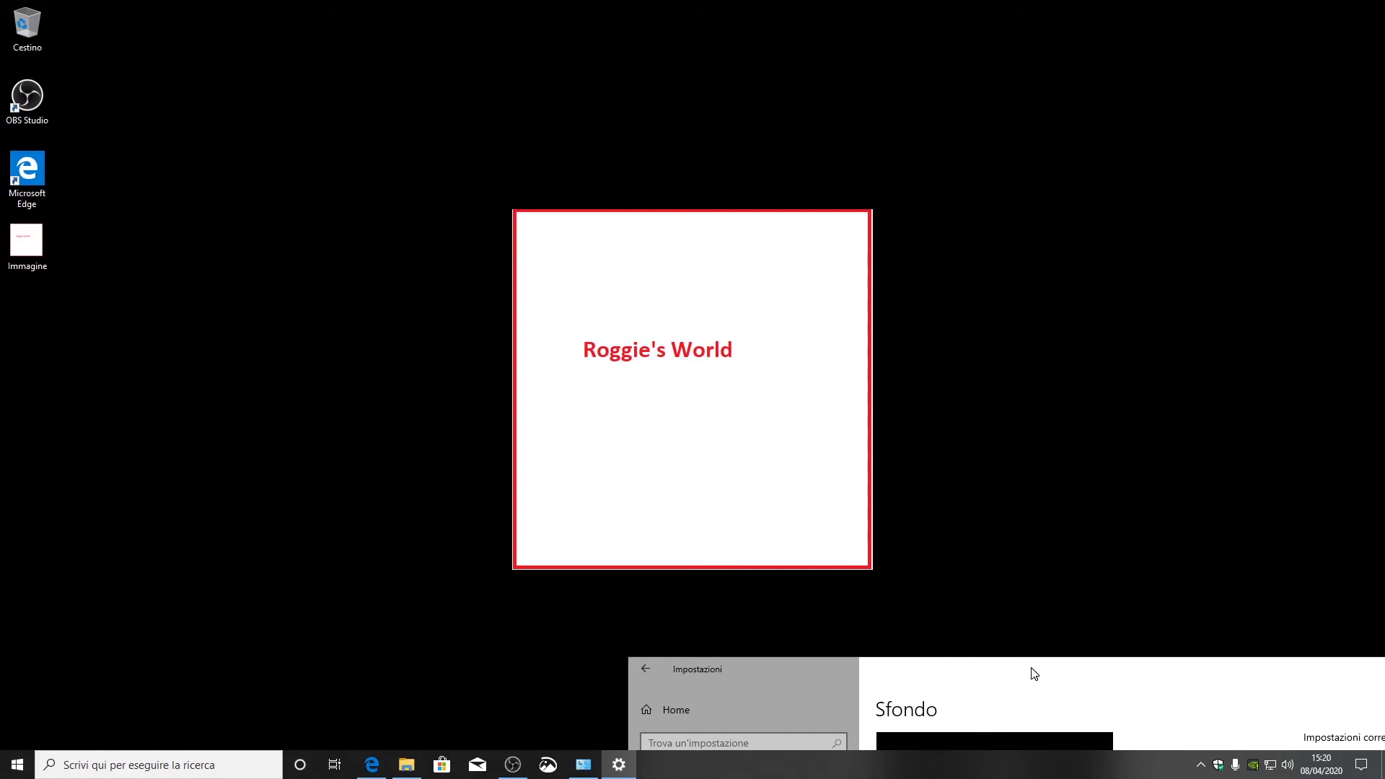
drag(1034, 674, 788, 109)
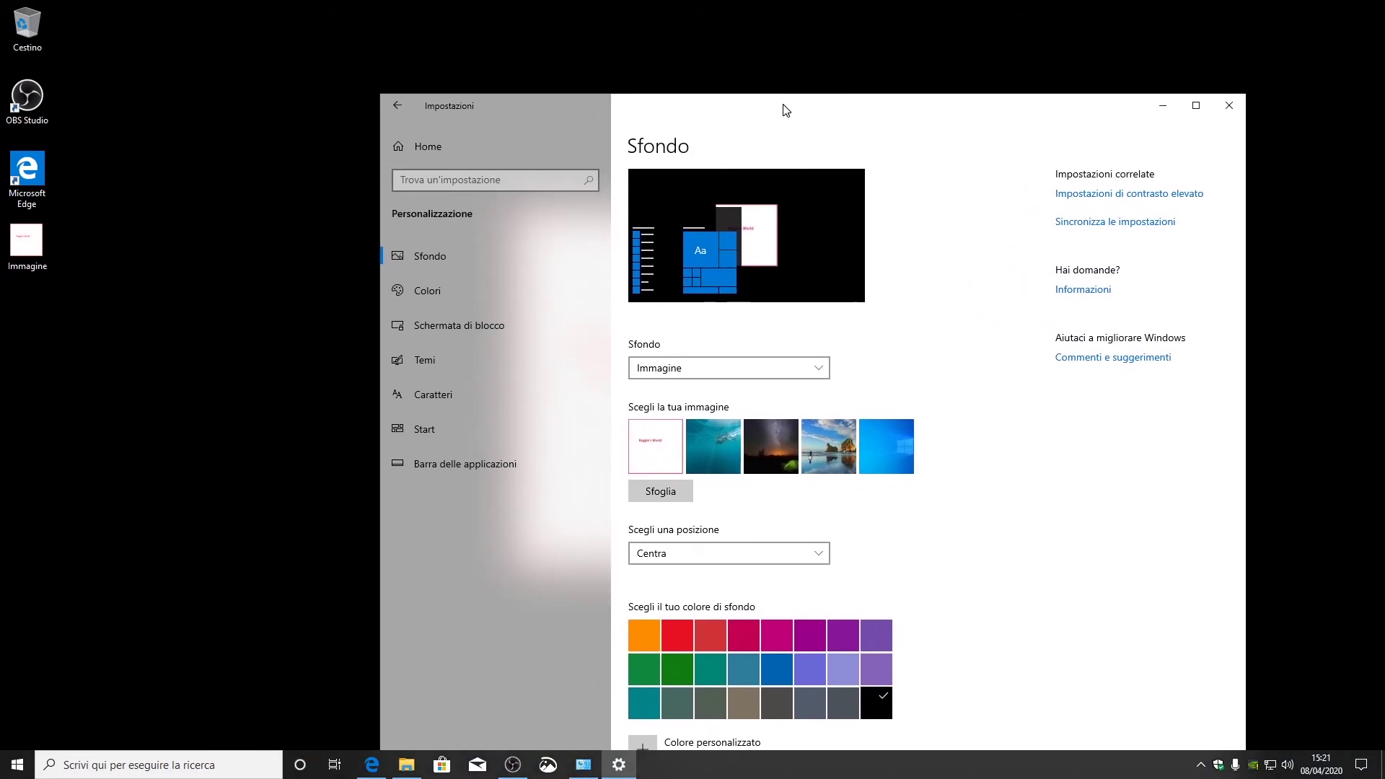
- Choose Rosso mattone as the colour around the centred picture, minimize Impostazioni to view the desktop, and reopen it
click(708, 632)
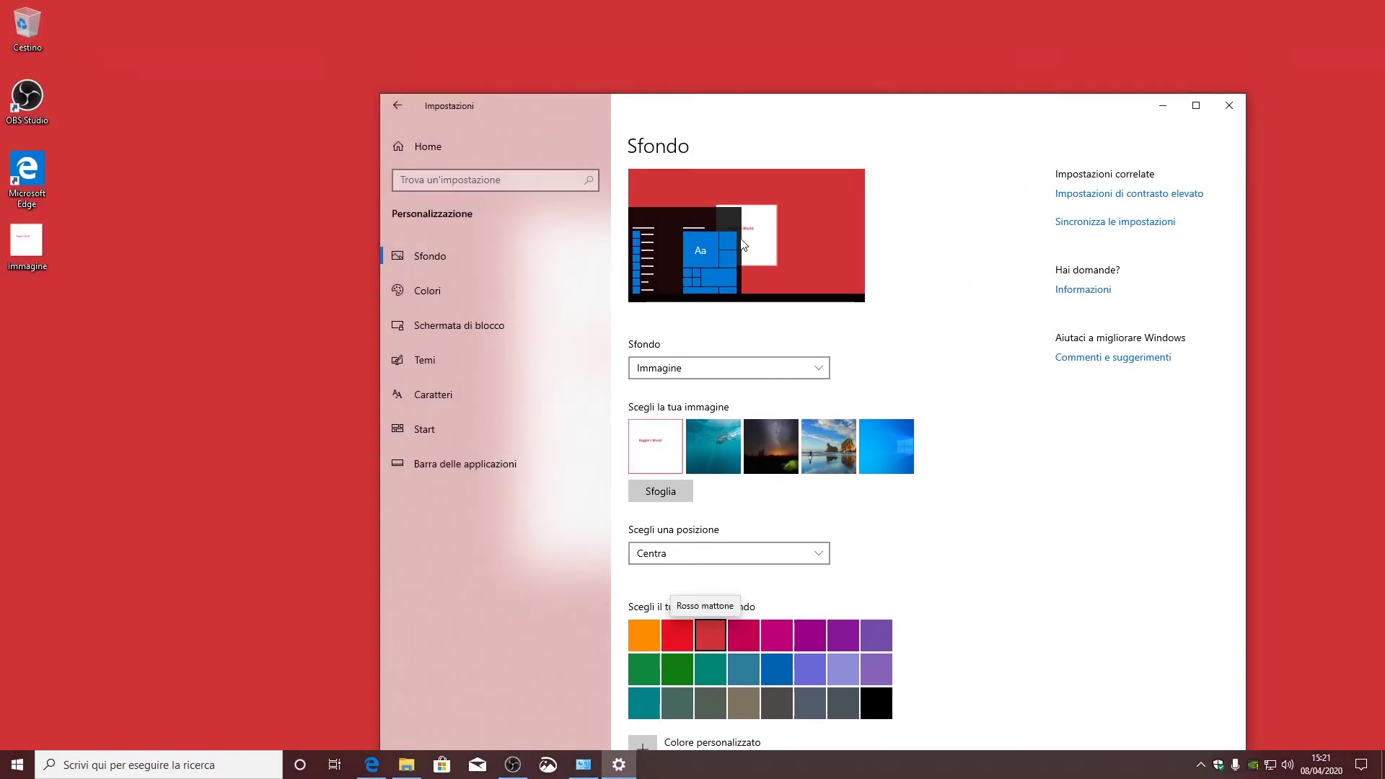
click(1164, 105)
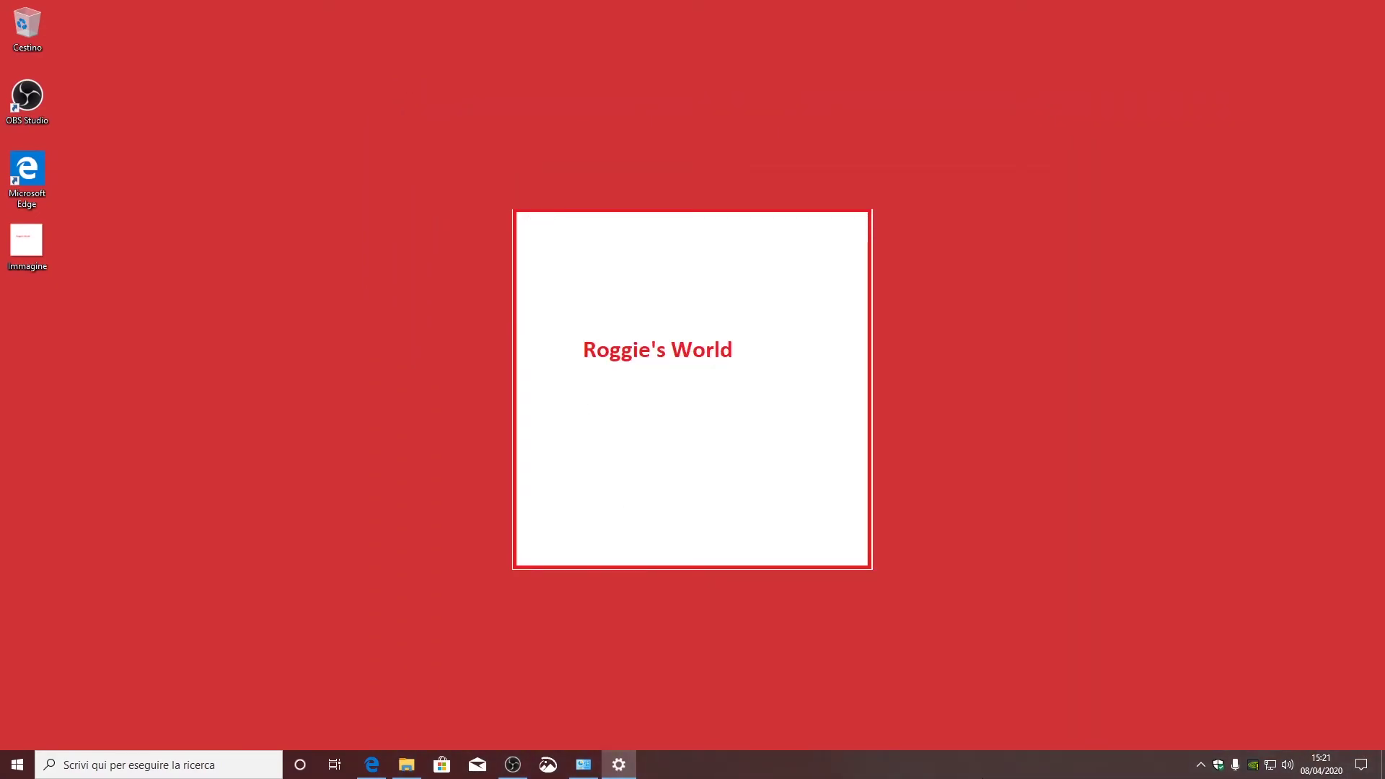
click(619, 765)
drag(895, 578, 640, 127)
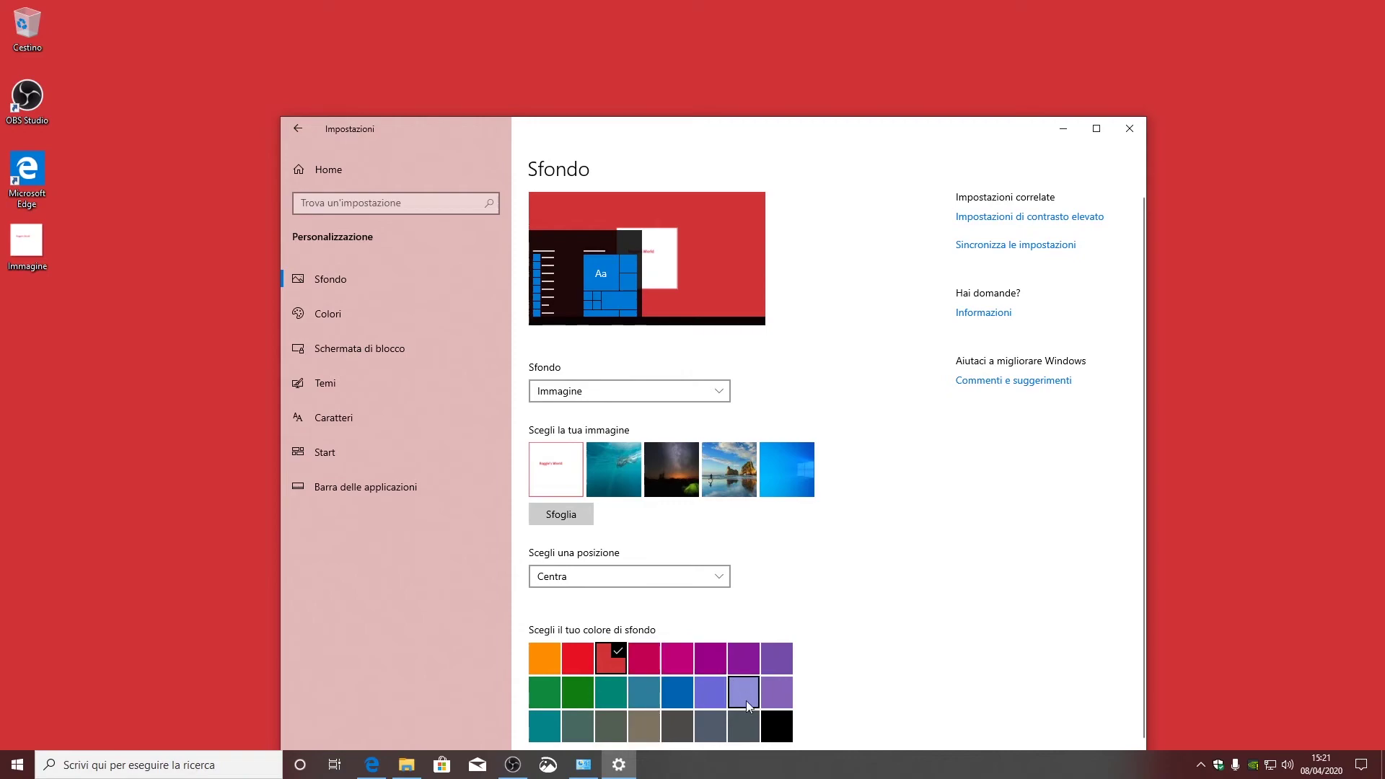
- Set the background position to Estendi and move the Impostazioni window away and back to view the picture
click(691, 572)
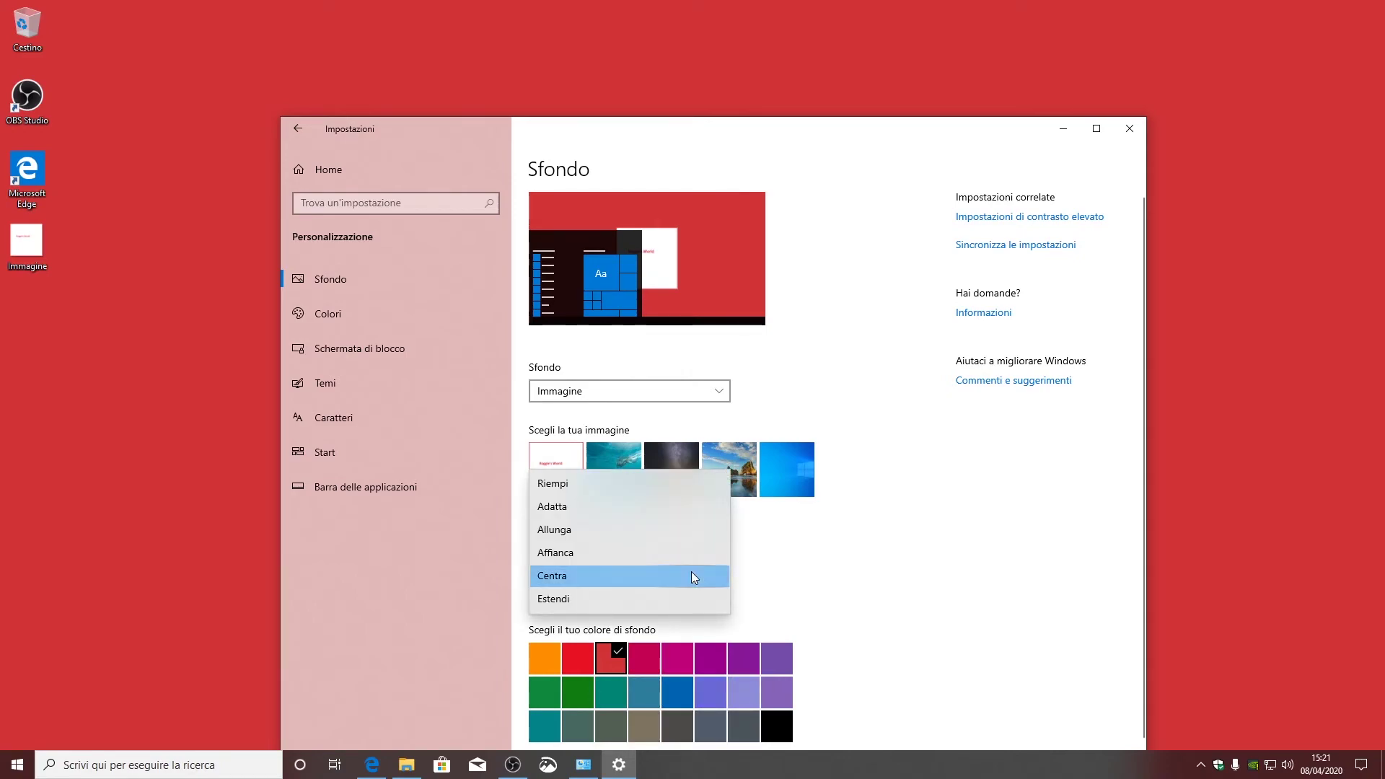
click(677, 599)
drag(670, 129, 799, 302)
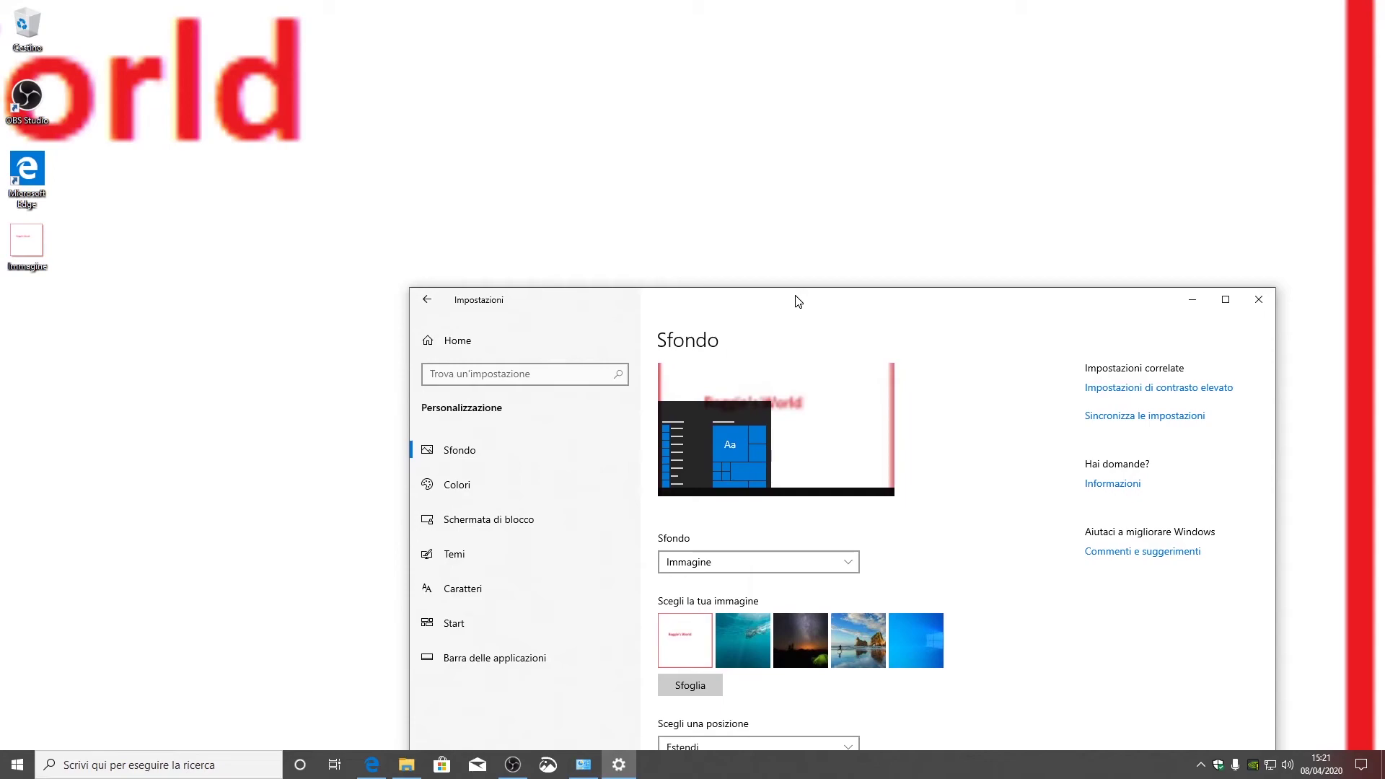
drag(798, 302, 805, 106)
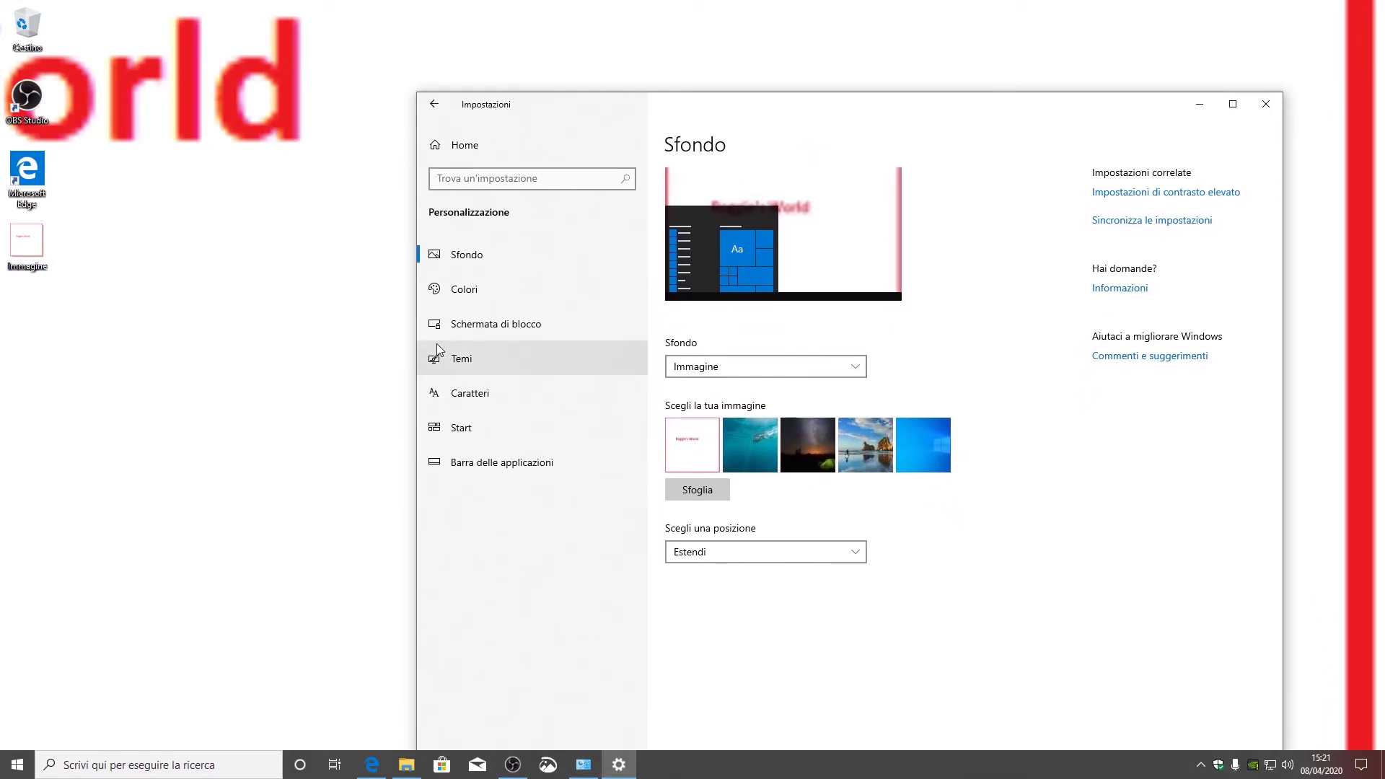
- Apply the blue Windows logo picture with the position Riempi, then show the desktop and restore the Impostazioni window
click(925, 449)
click(808, 553)
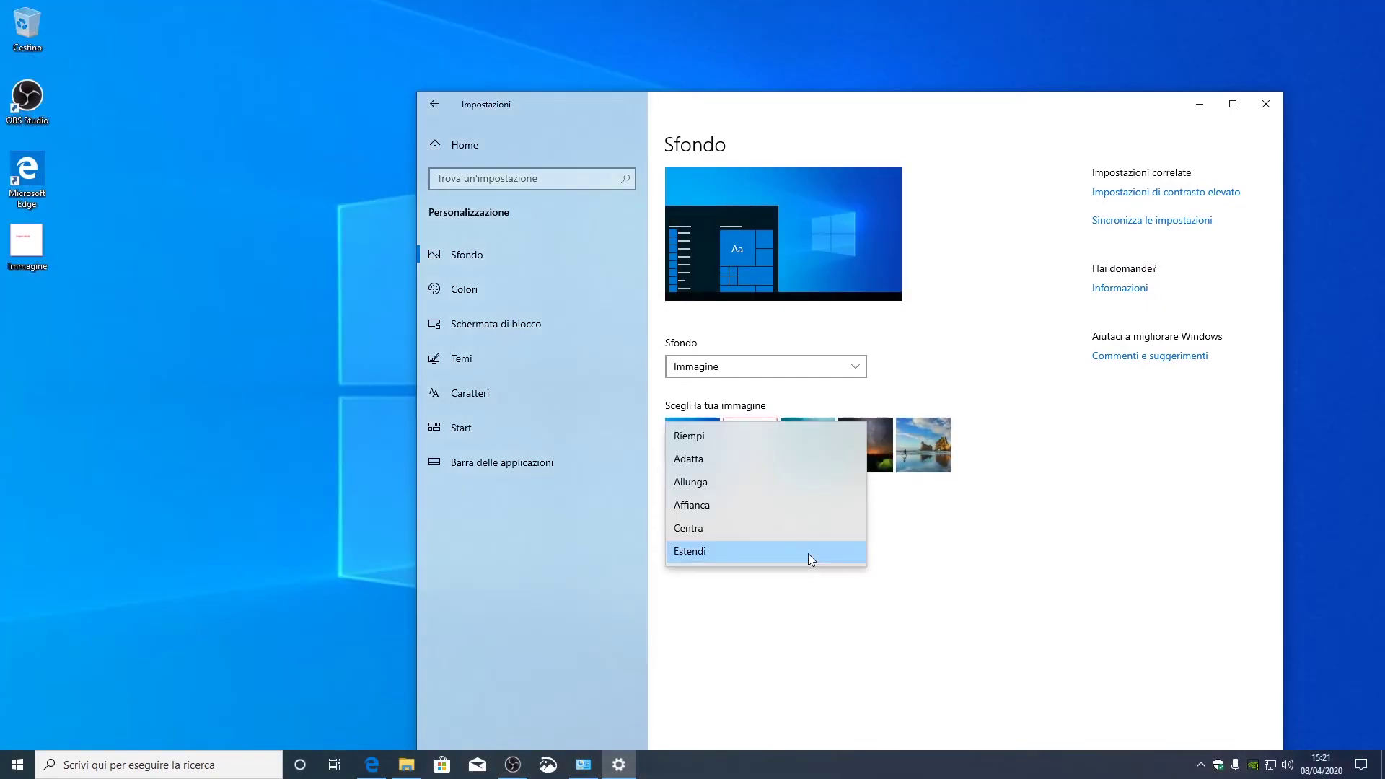
click(768, 439)
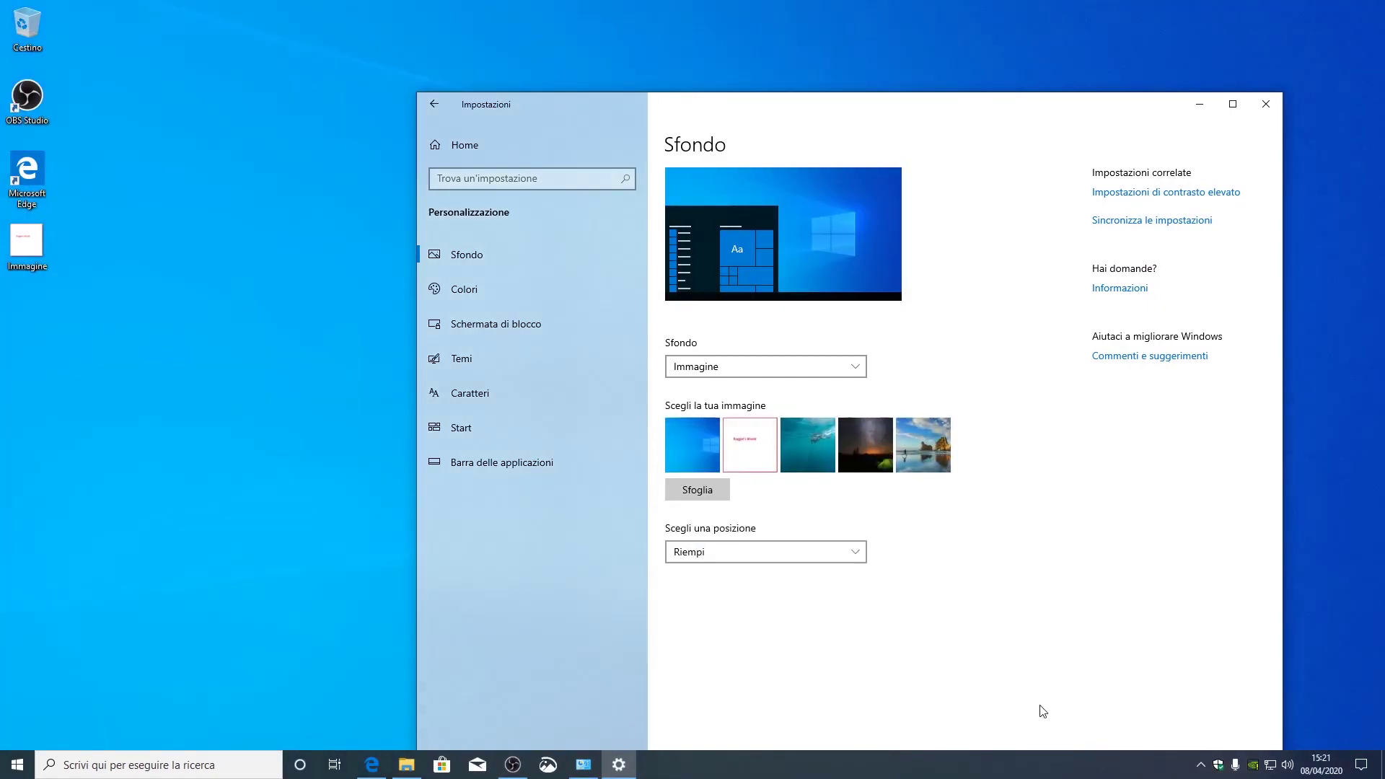
key(super+d)
key(super+d)
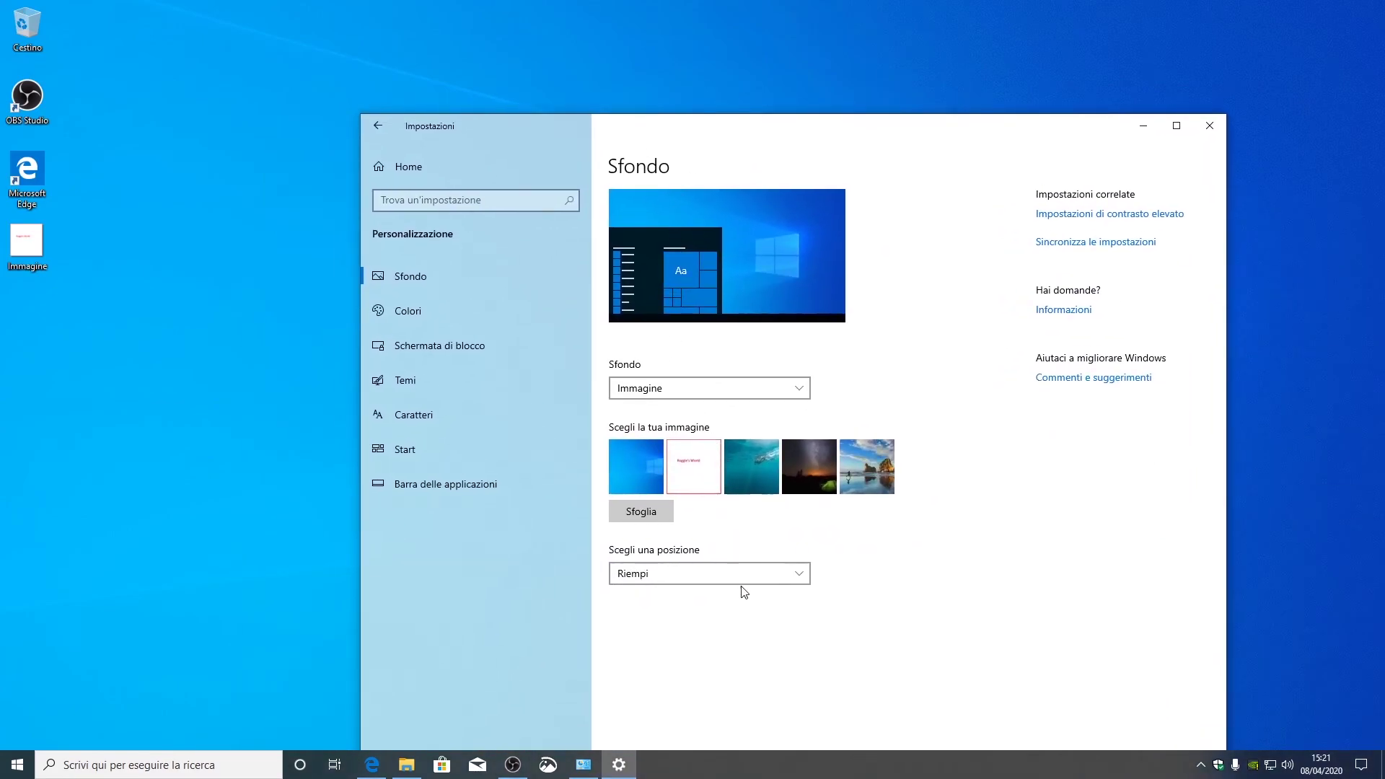
- Permanently delete the Immagine file from the desktop
click(36, 245)
key(shift+Delete)
key(Return)
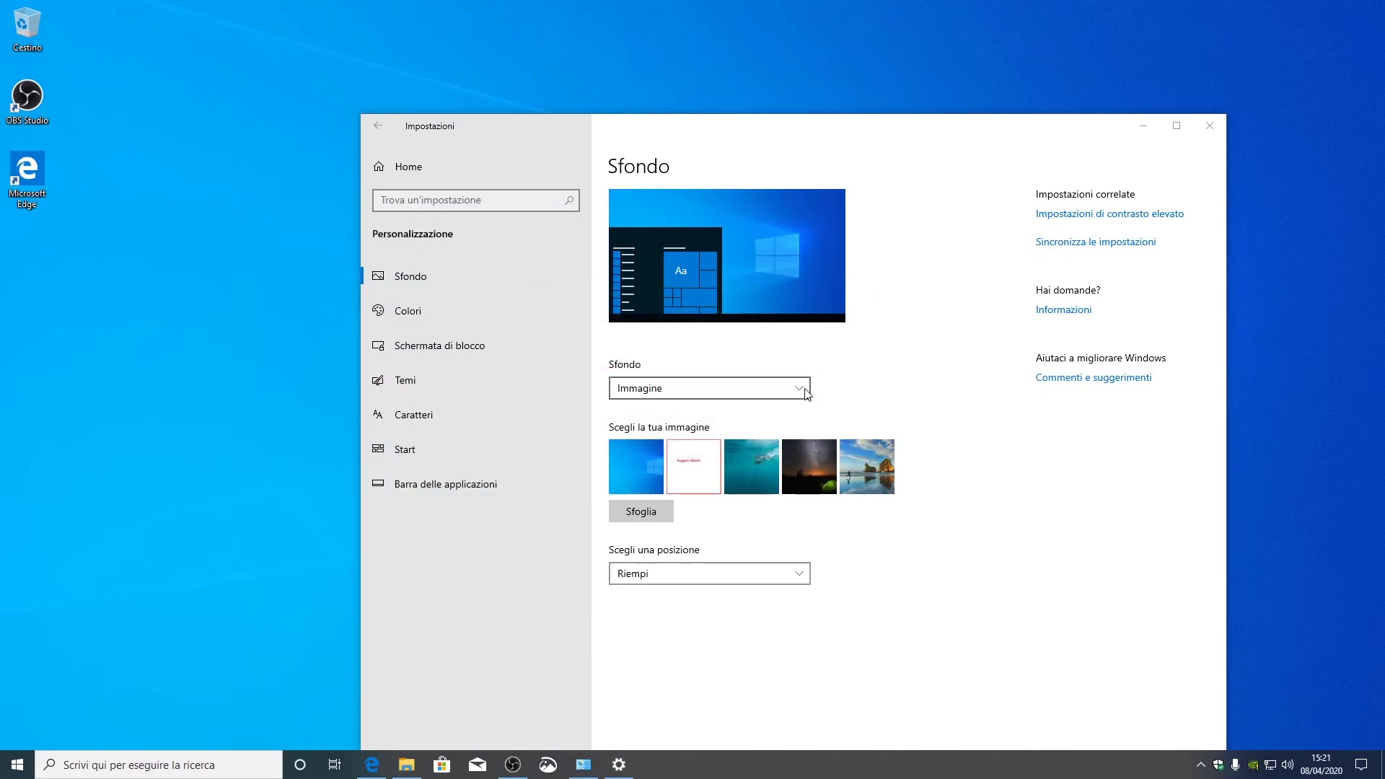
- Switch the background type to Tinta unita, try several magenta and purple colours, and apply the brown-grey one
click(723, 393)
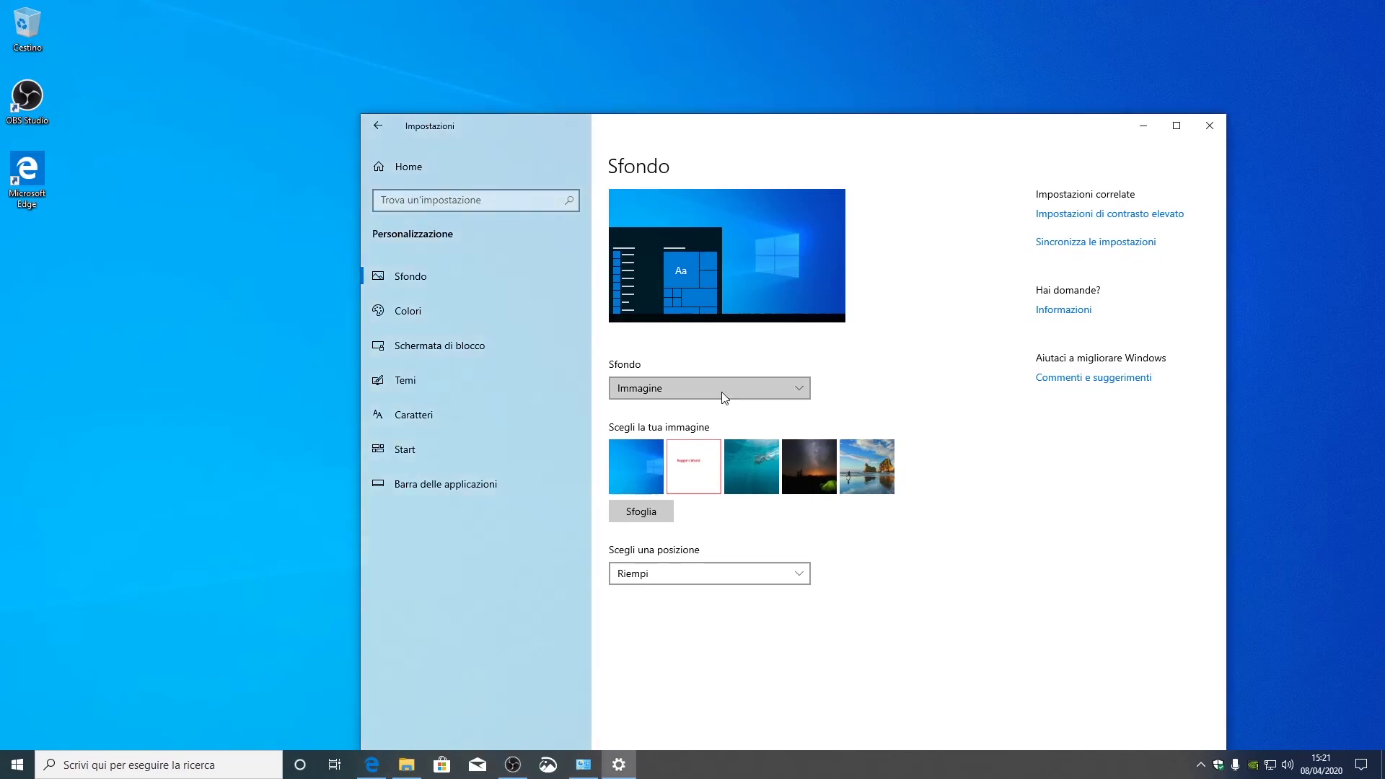
click(714, 417)
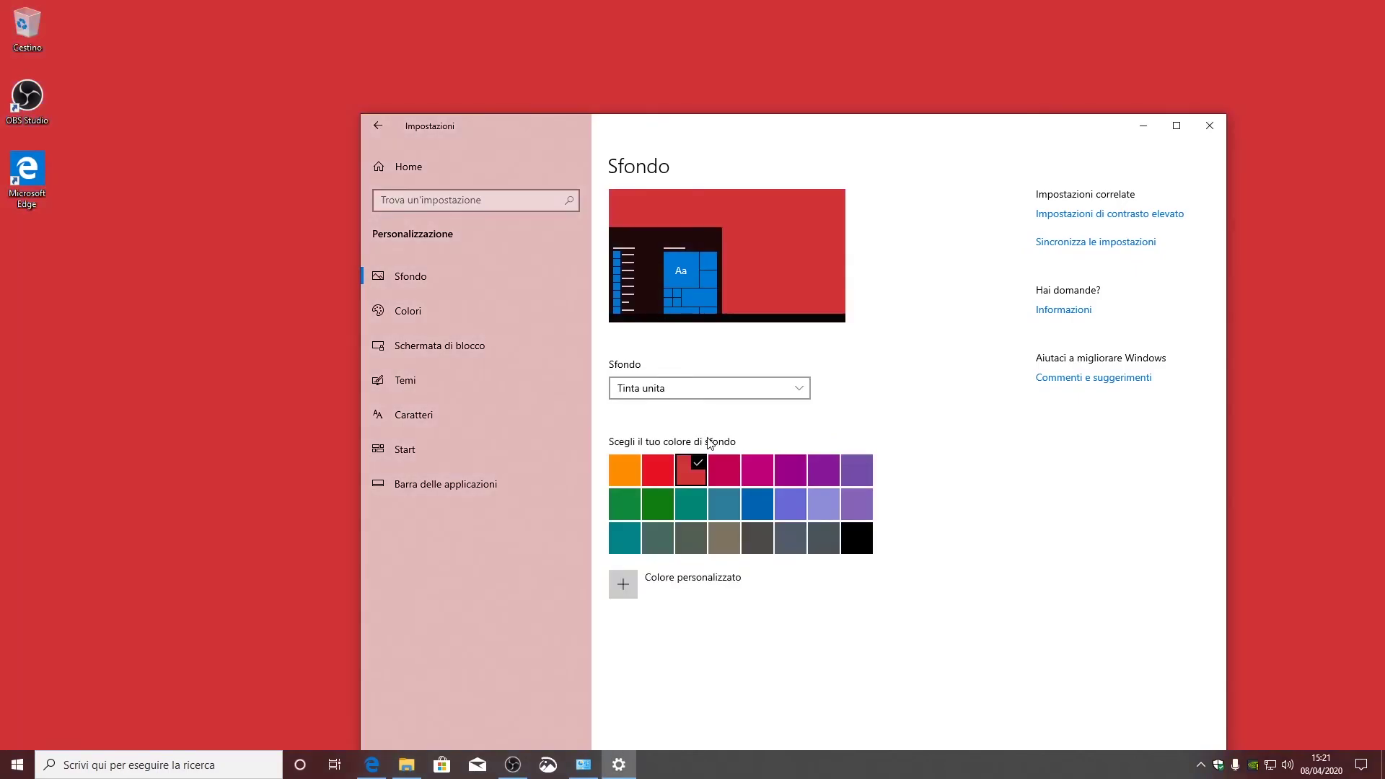
drag(888, 120, 980, 68)
click(862, 418)
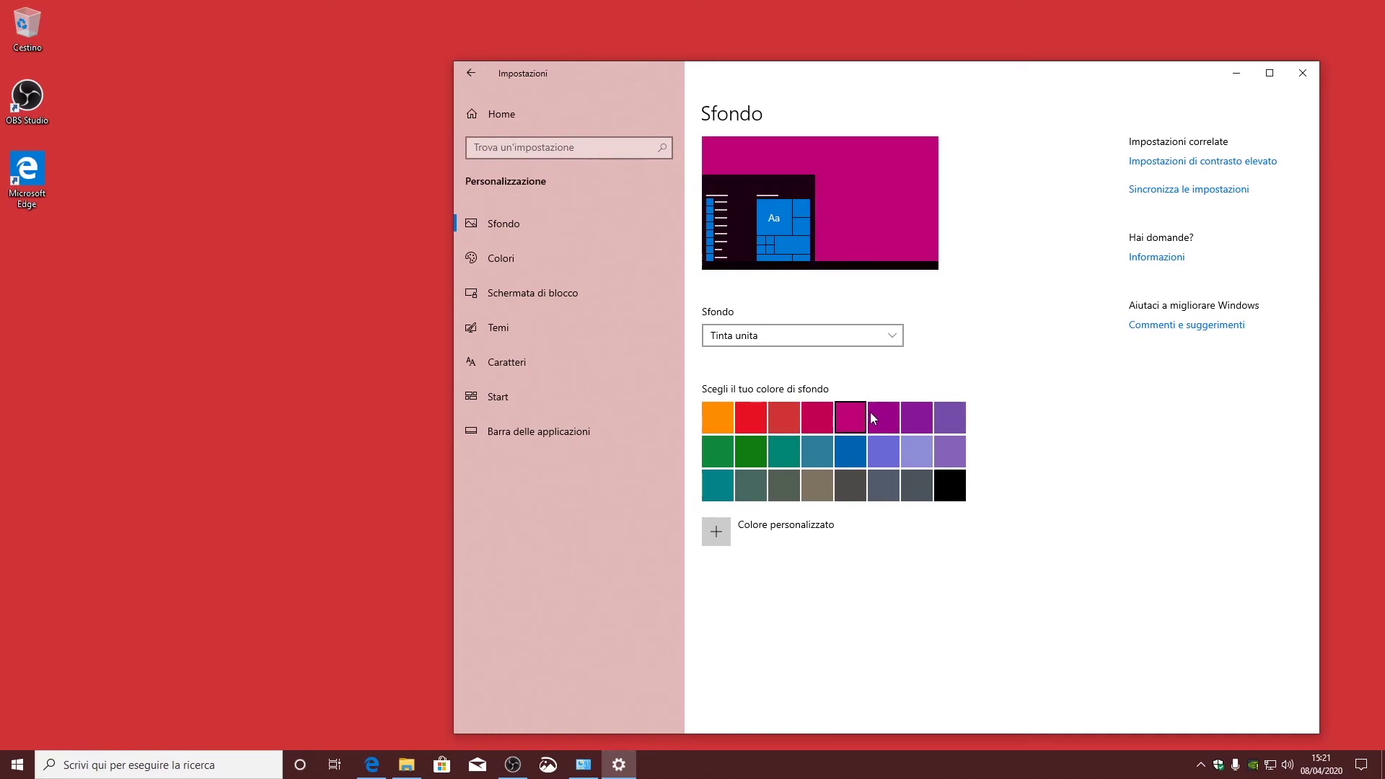
click(884, 415)
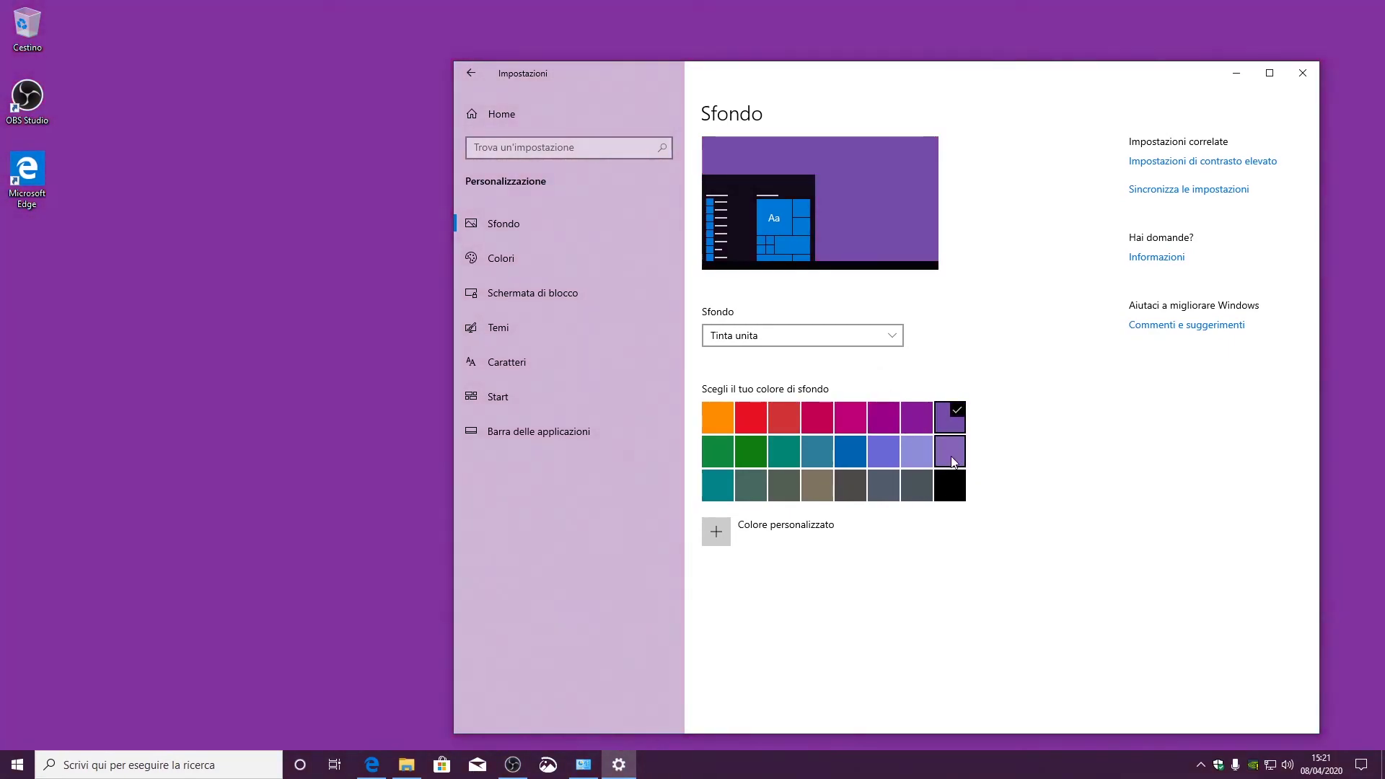
click(952, 455)
click(828, 476)
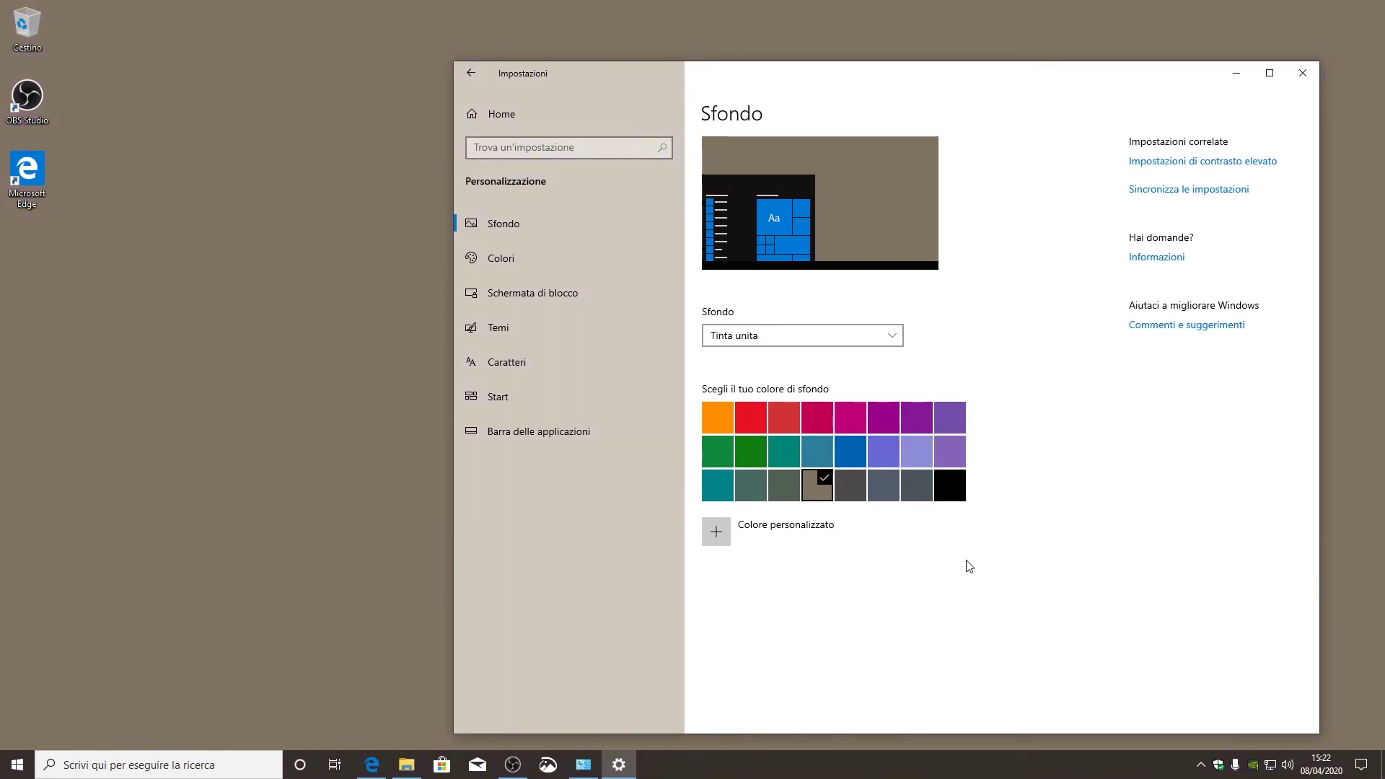
- Open the custom background colour picker, expand its detailed colour values, and try a teal and a dark green shade
click(812, 546)
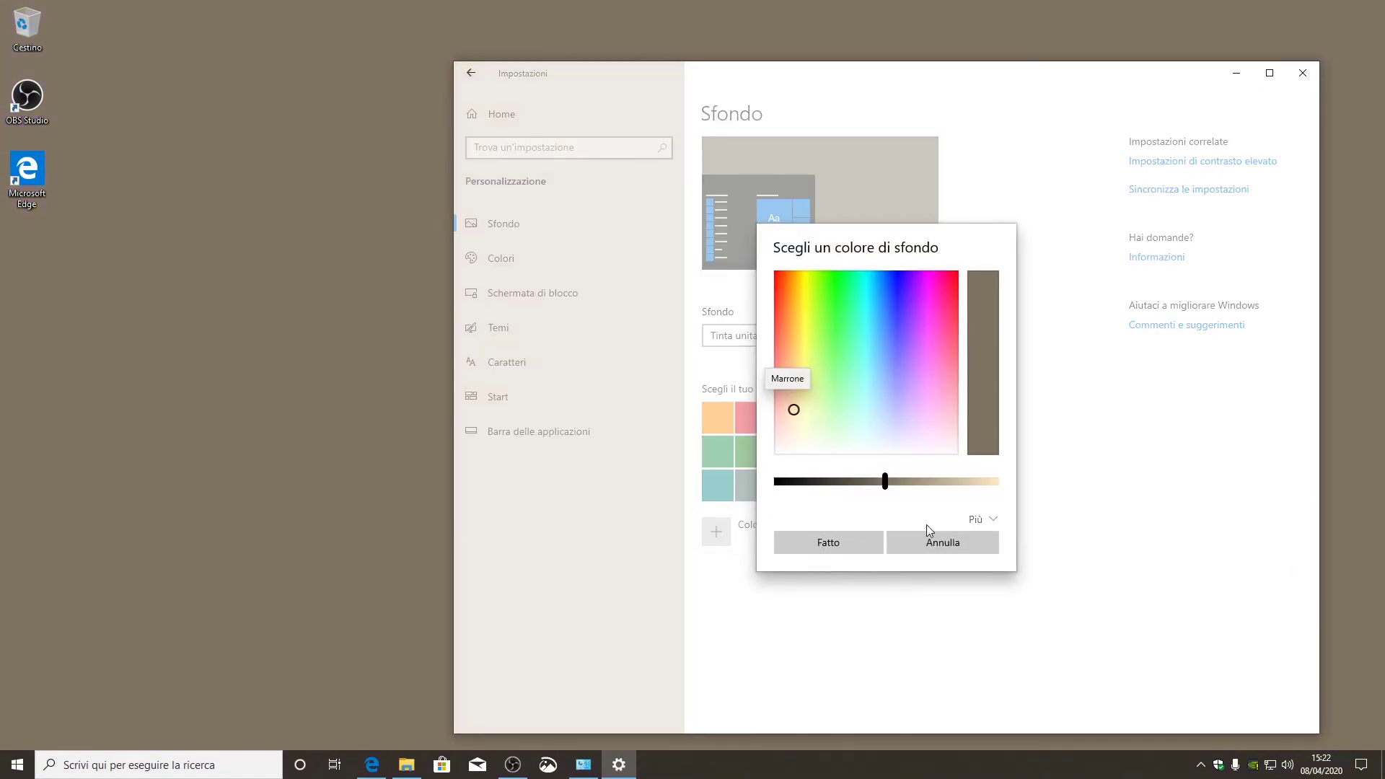
mouse_move(929, 356)
mouse_down()
mouse_move(917, 310)
mouse_move(863, 280)
mouse_move(842, 340)
mouse_move(872, 376)
mouse_up()
click(979, 521)
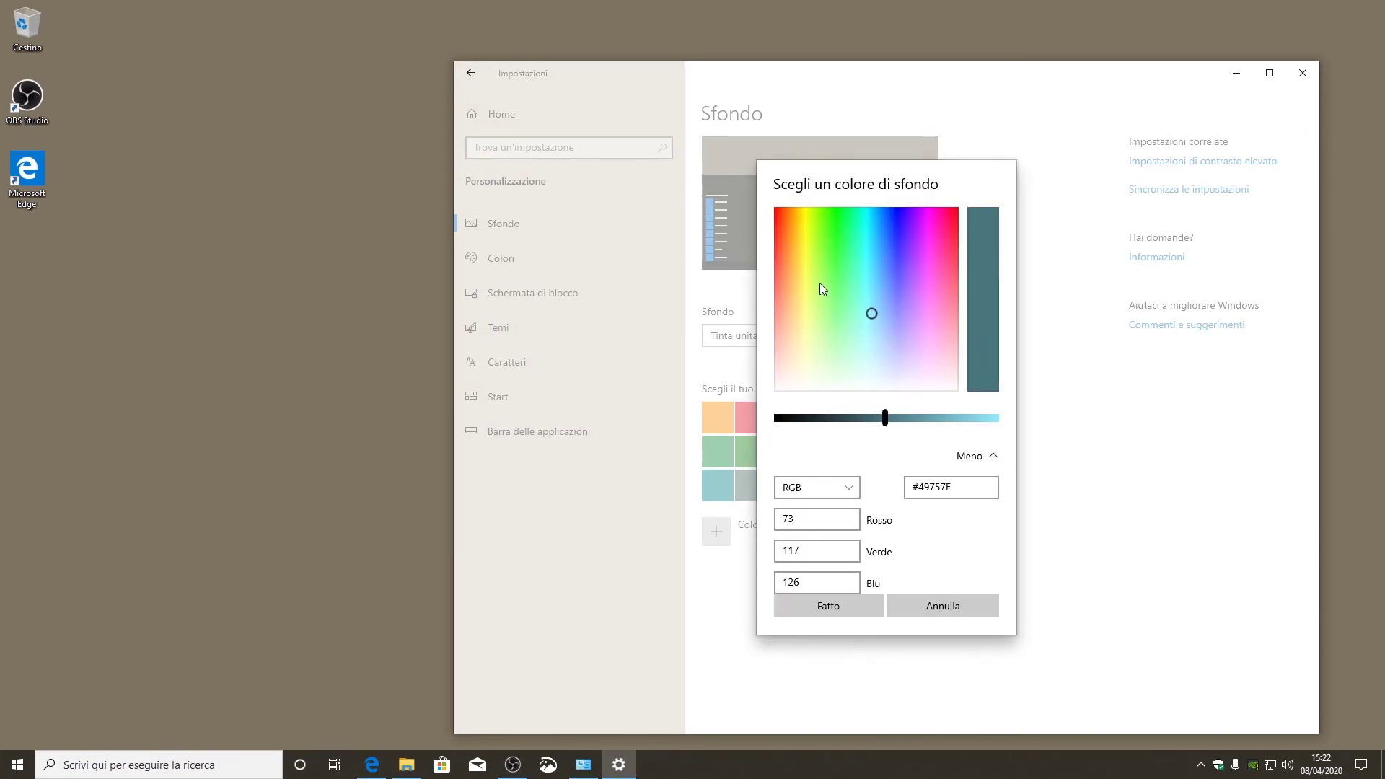
click(820, 283)
- Examine the custom colour's hex code and RGB fields, and cancel the custom colour choice
click(966, 490)
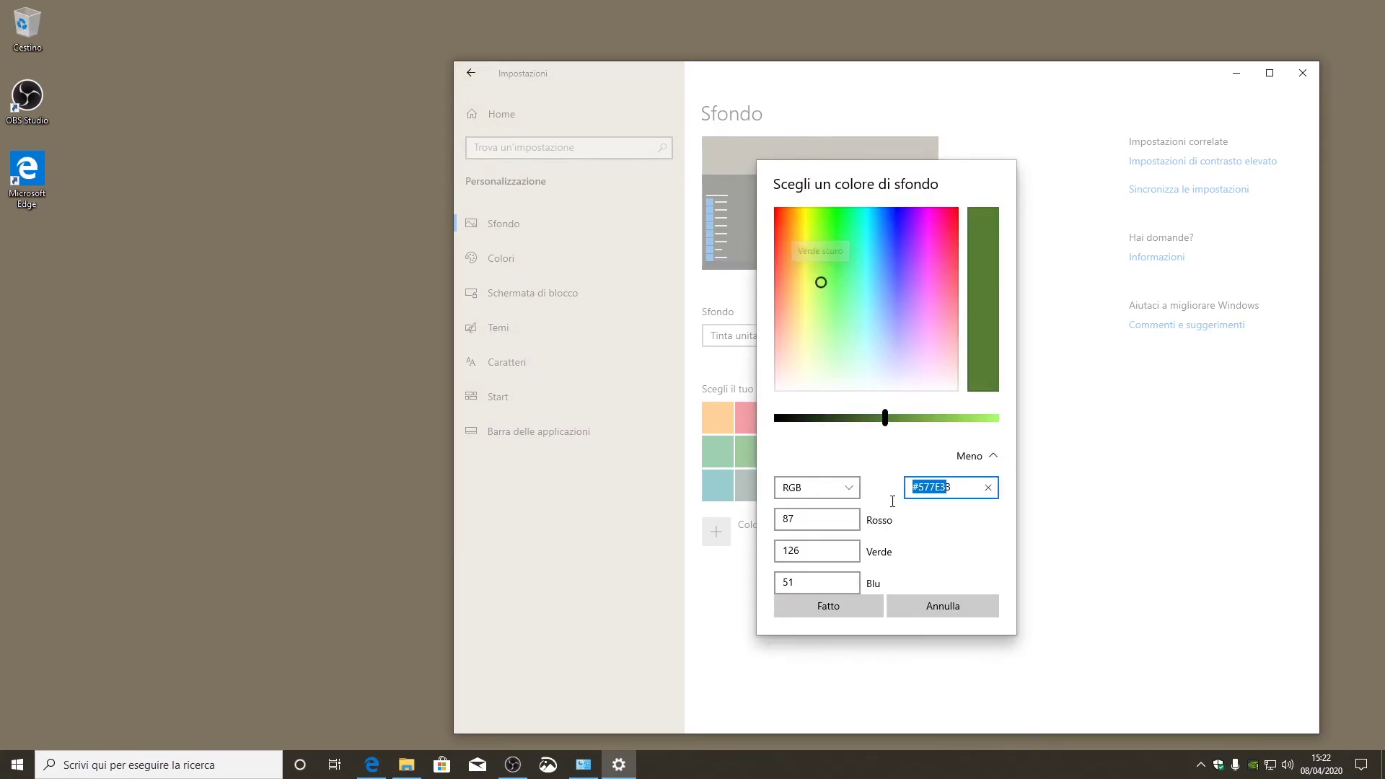
click(966, 492)
drag(966, 495, 918, 498)
click(918, 498)
click(813, 522)
click(841, 580)
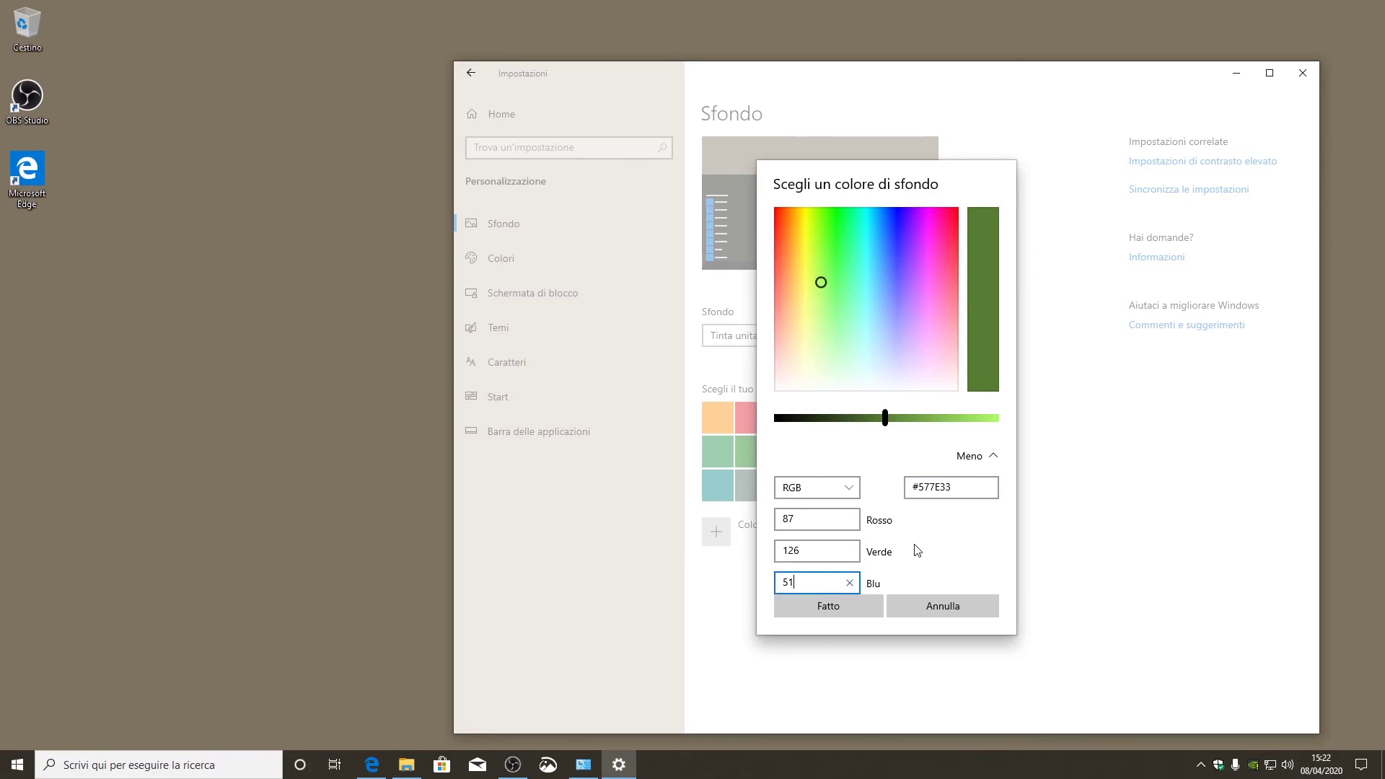
click(978, 606)
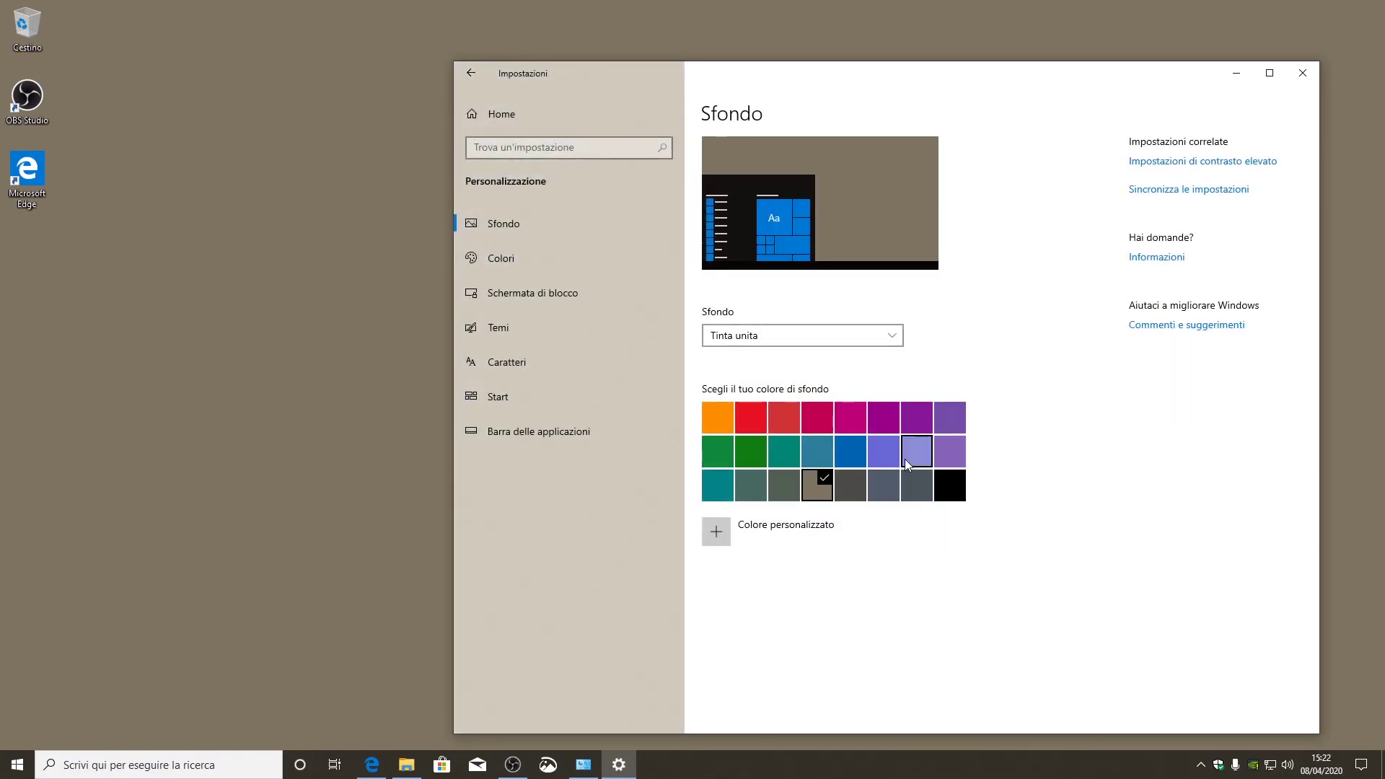
- Apply the orange solid colour to the desktop, and switch the background type to Presentazione
click(716, 426)
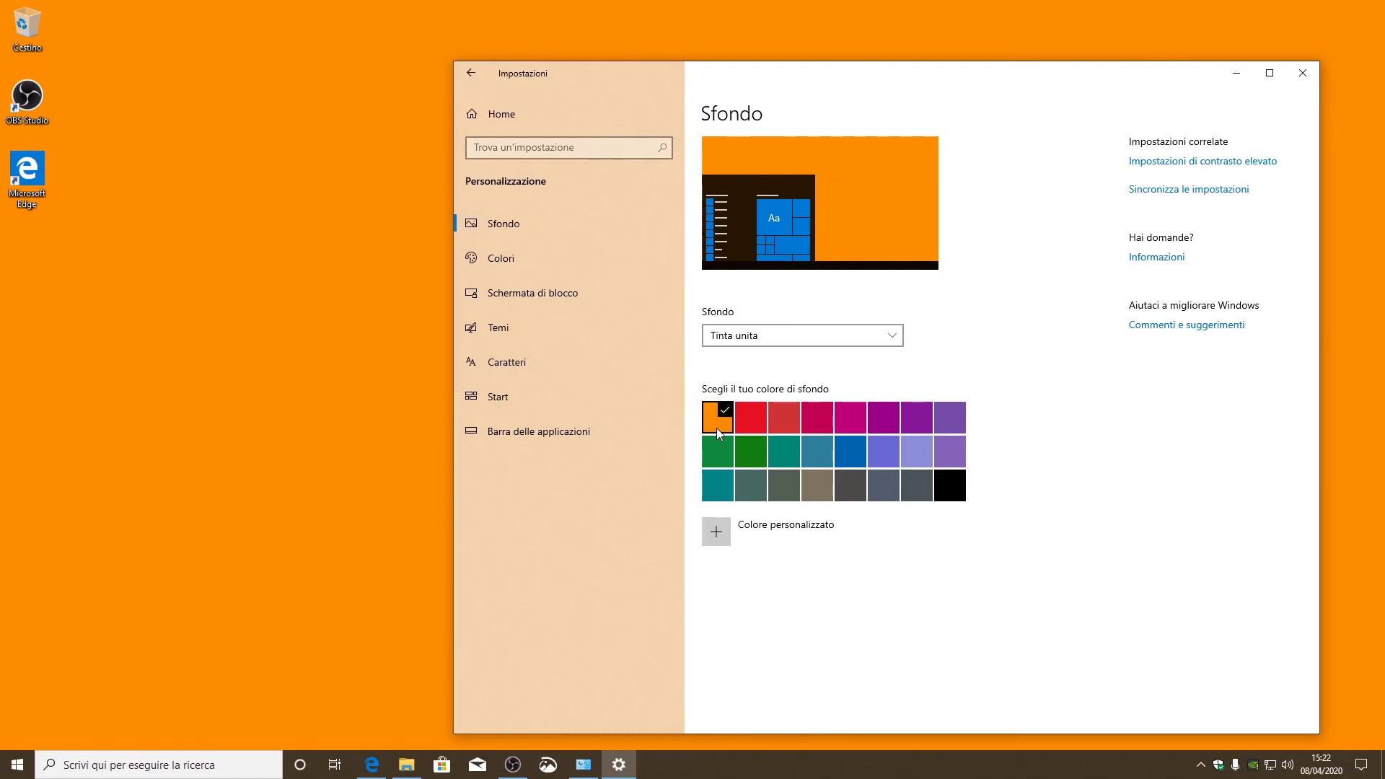
click(818, 340)
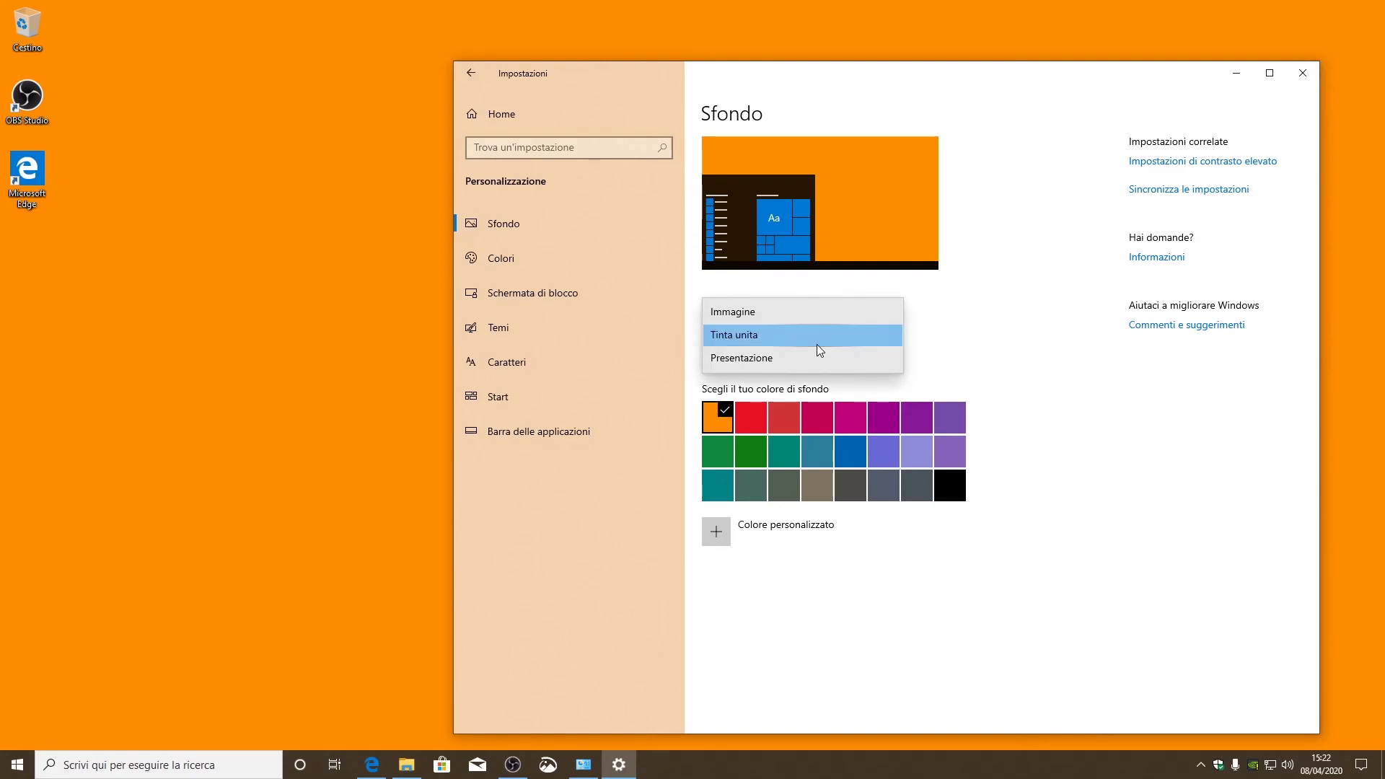
click(820, 357)
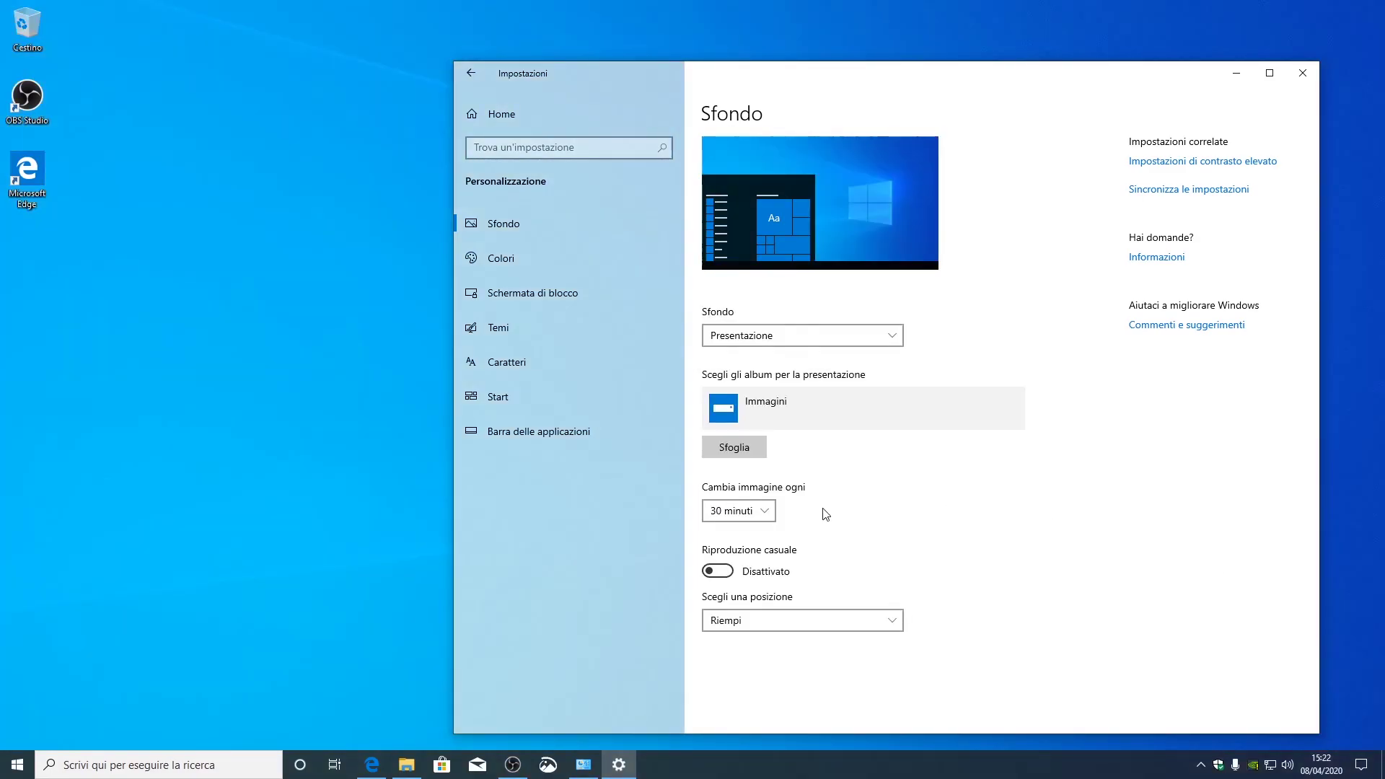
- View the album folder selection for the slideshow and cancel it, and review the image change intervals, keeping 30 minuti
click(722, 451)
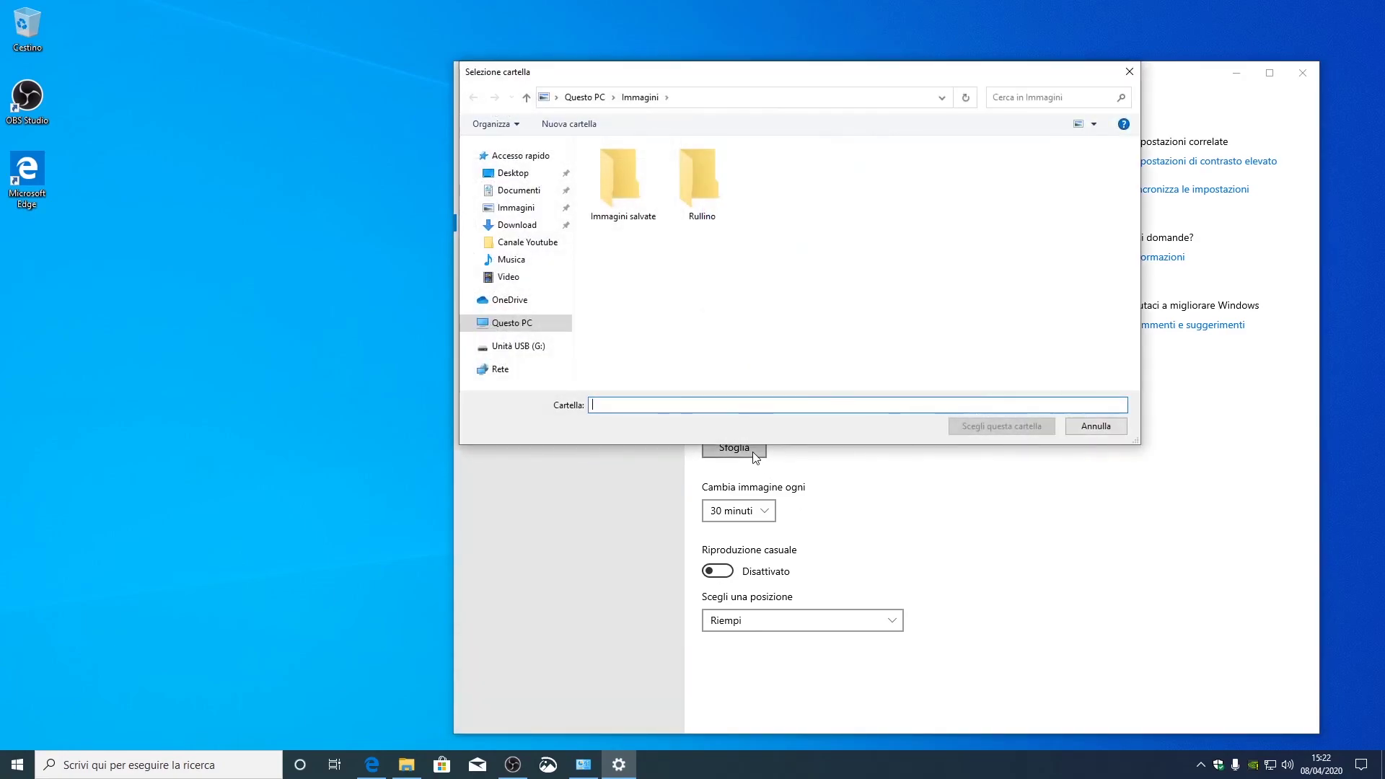
click(1097, 426)
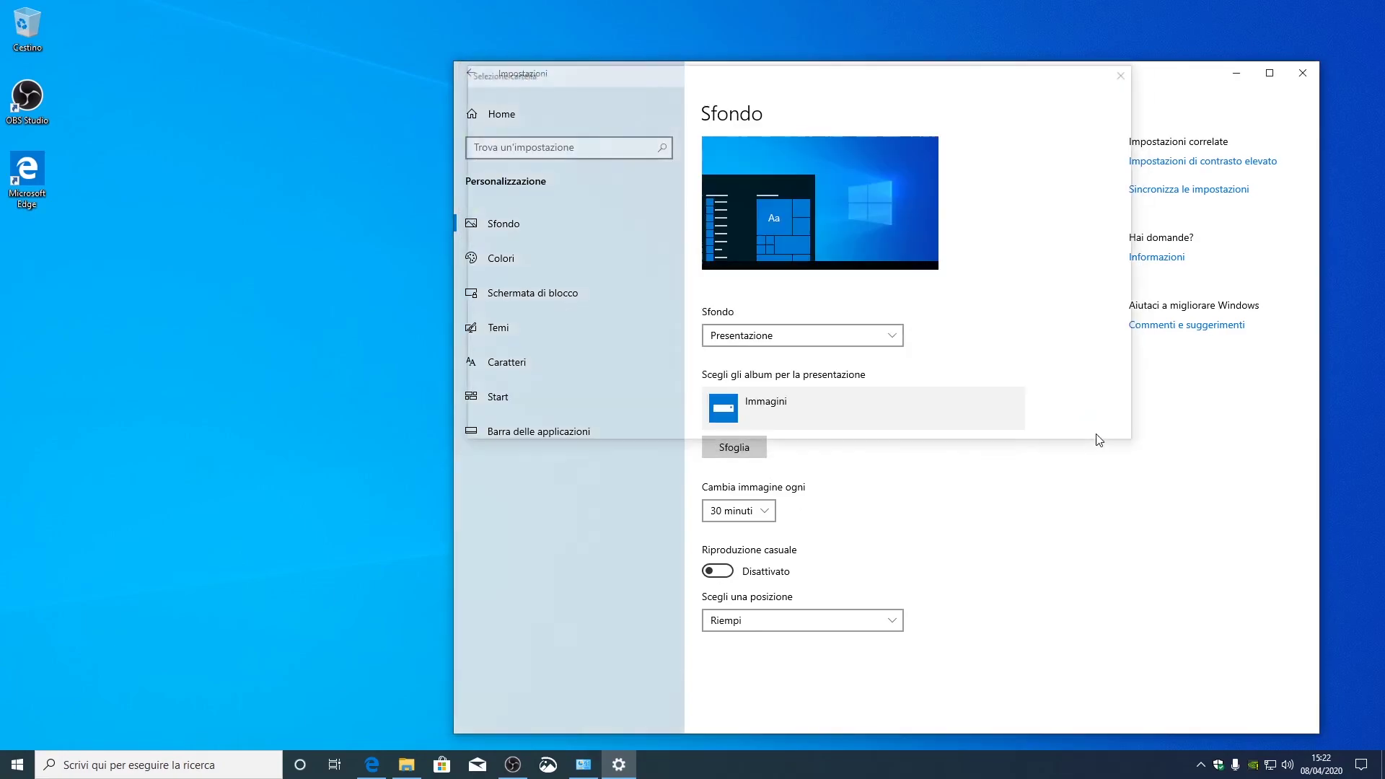
click(728, 515)
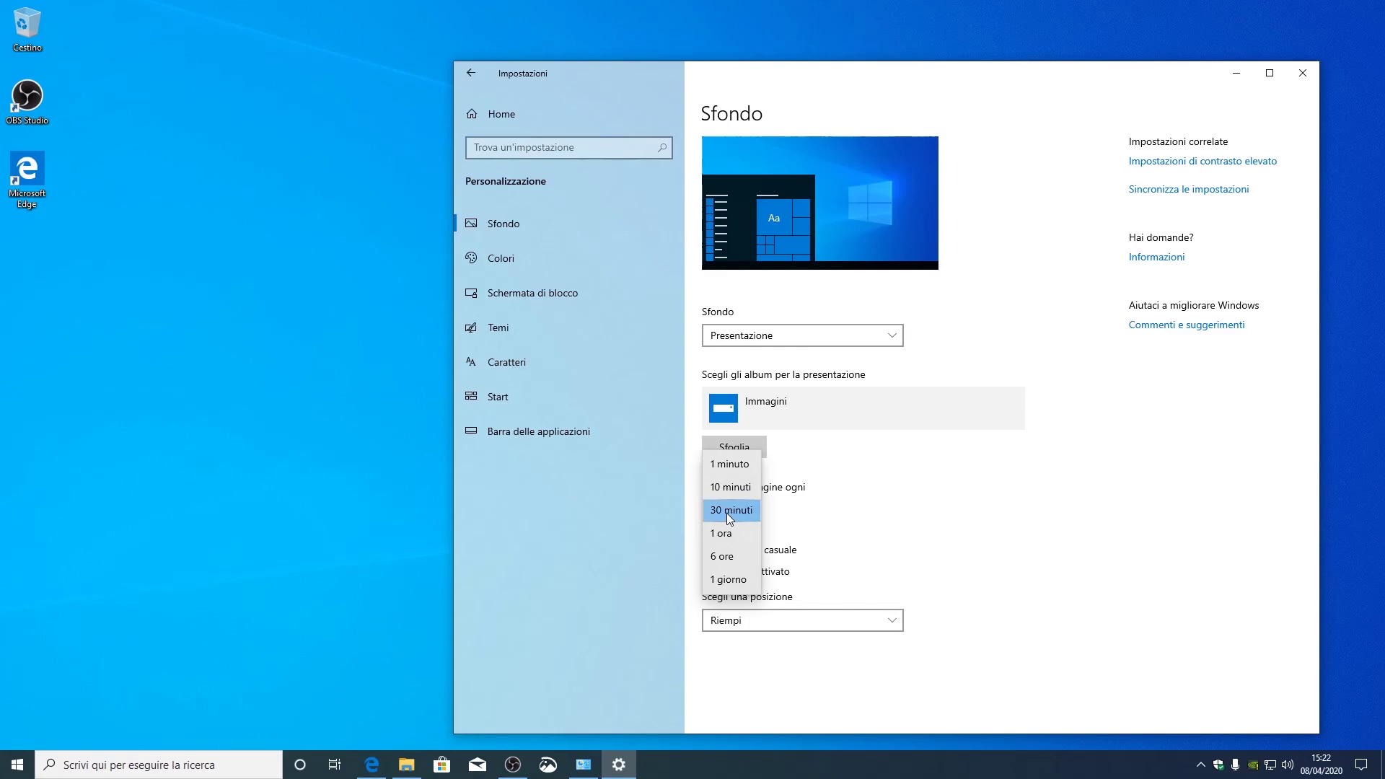
click(726, 513)
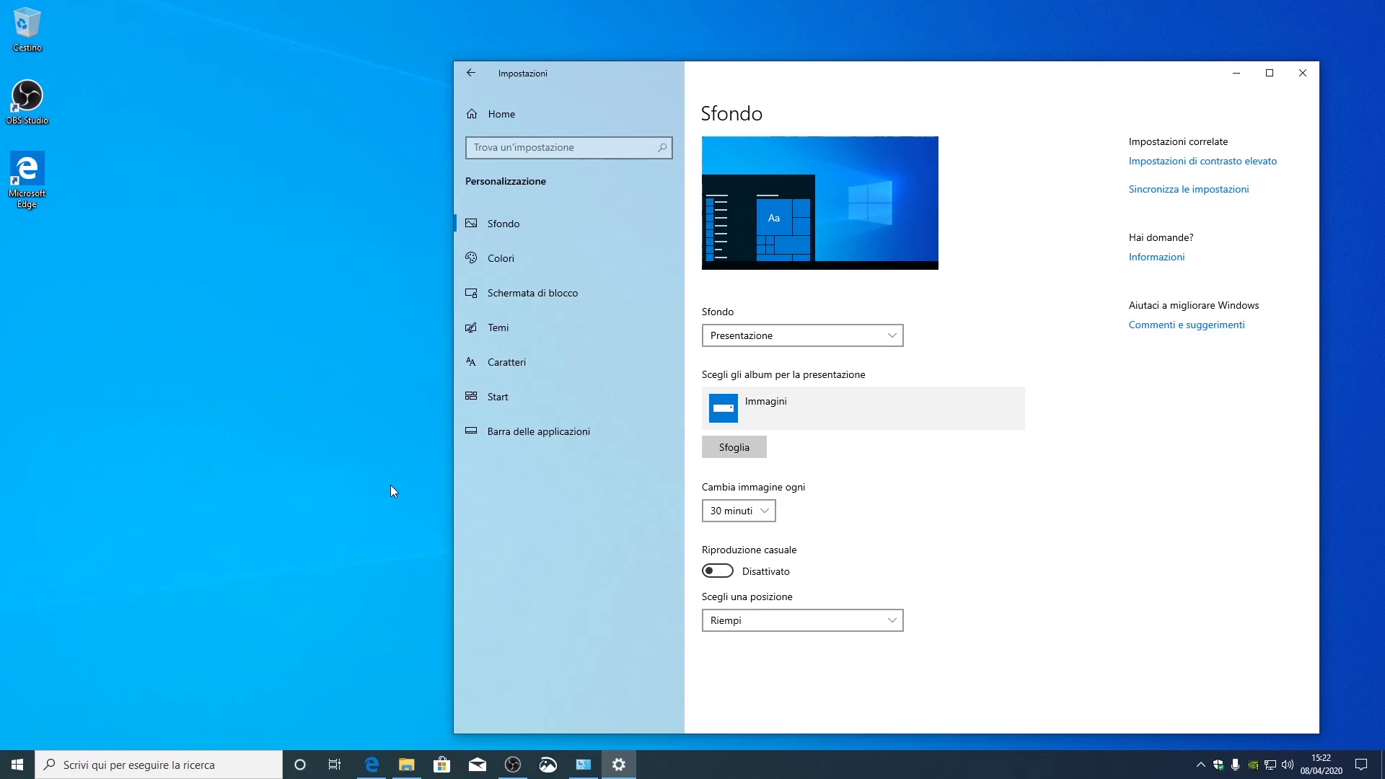
click(755, 509)
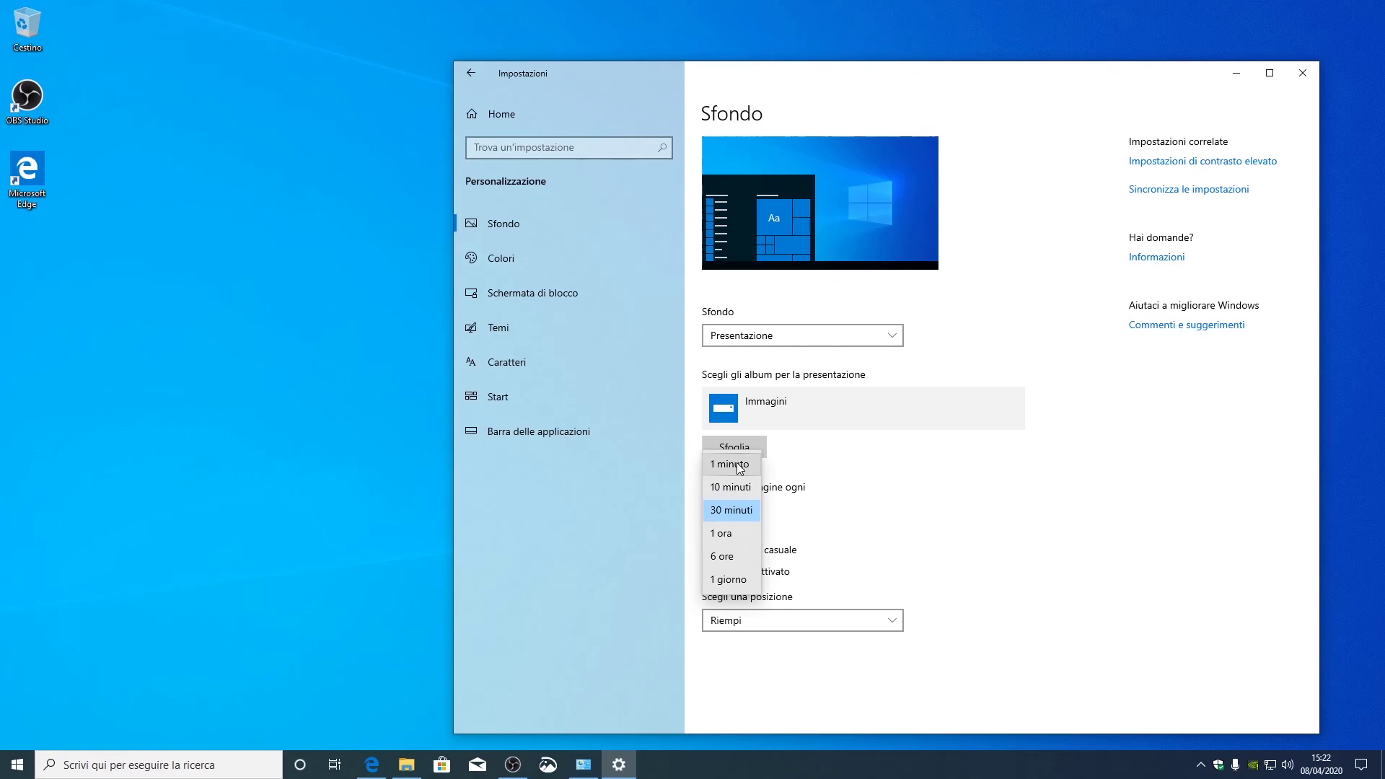
click(816, 537)
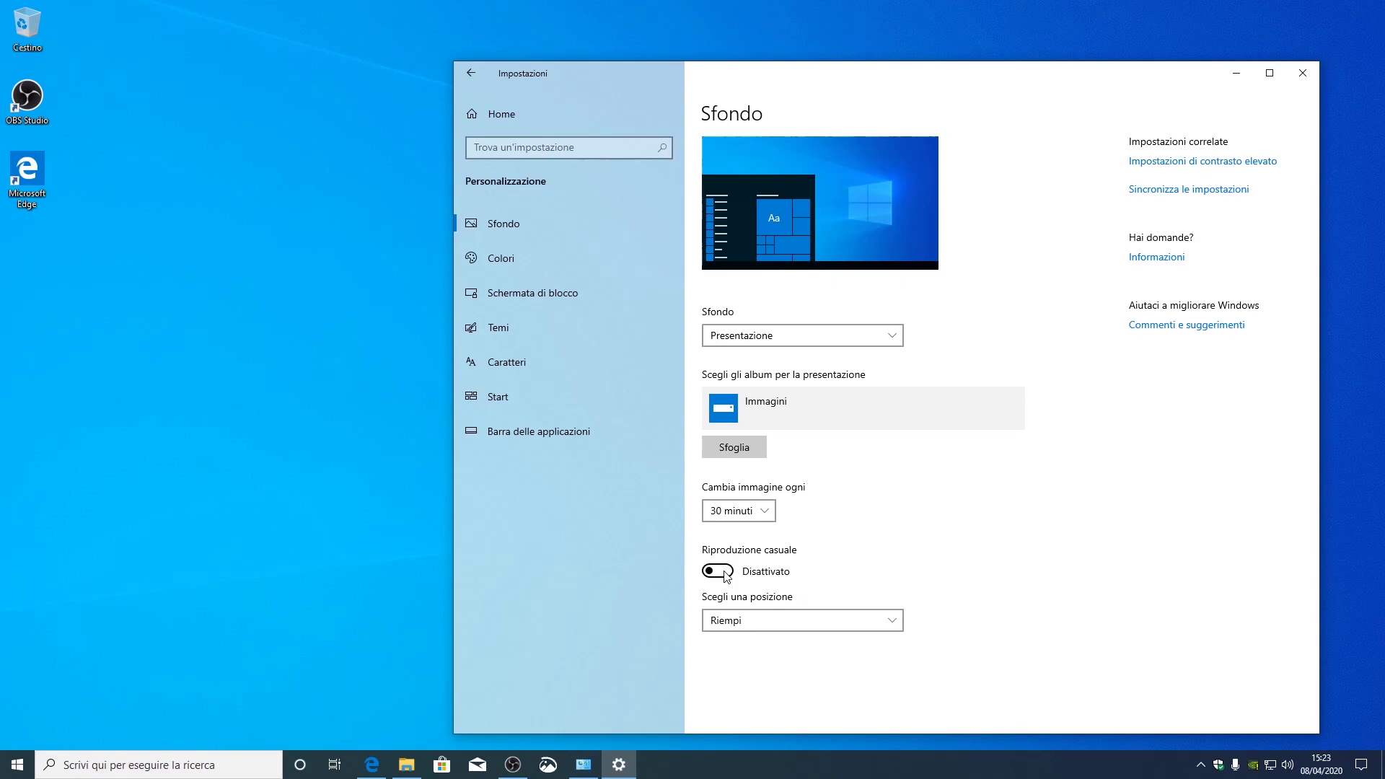
- Review the slideshow's position options, and switch the background type back to Immagine
click(729, 625)
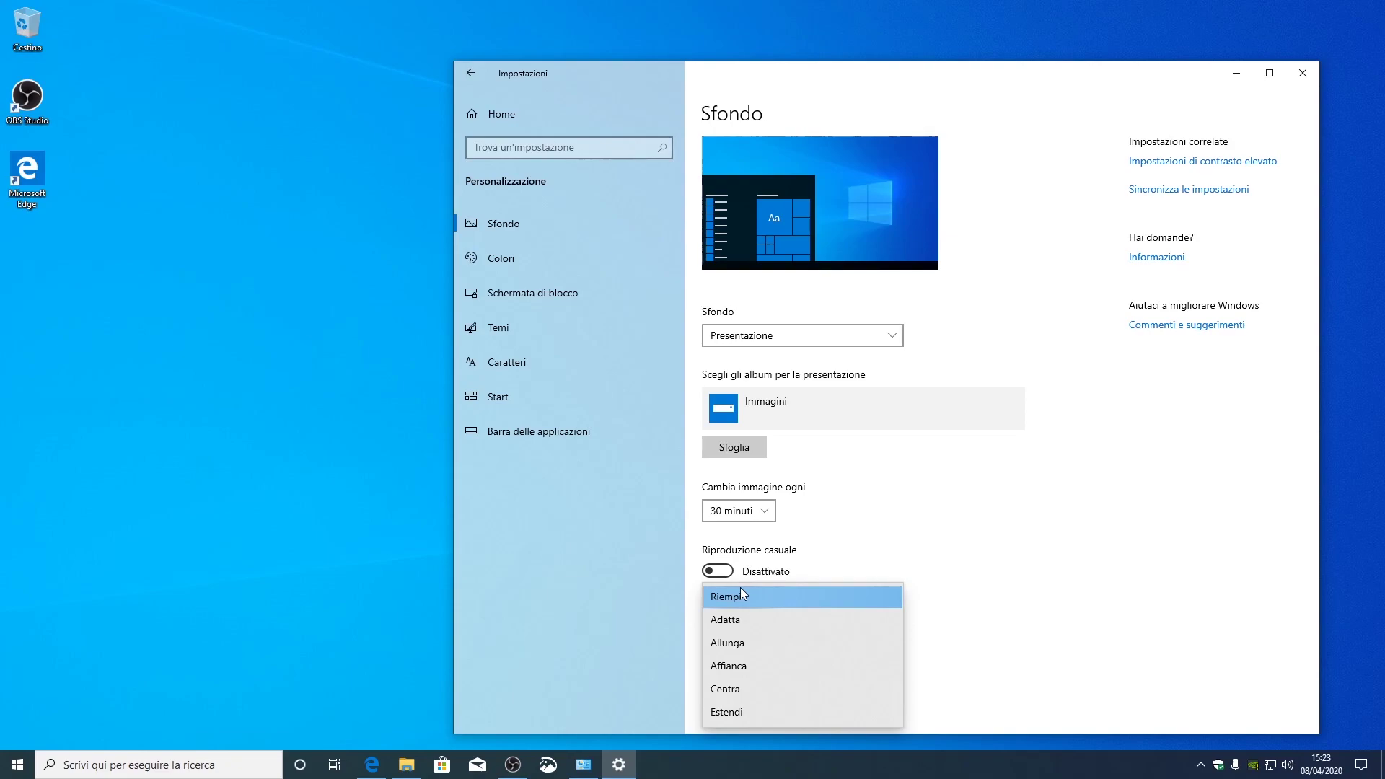
click(803, 338)
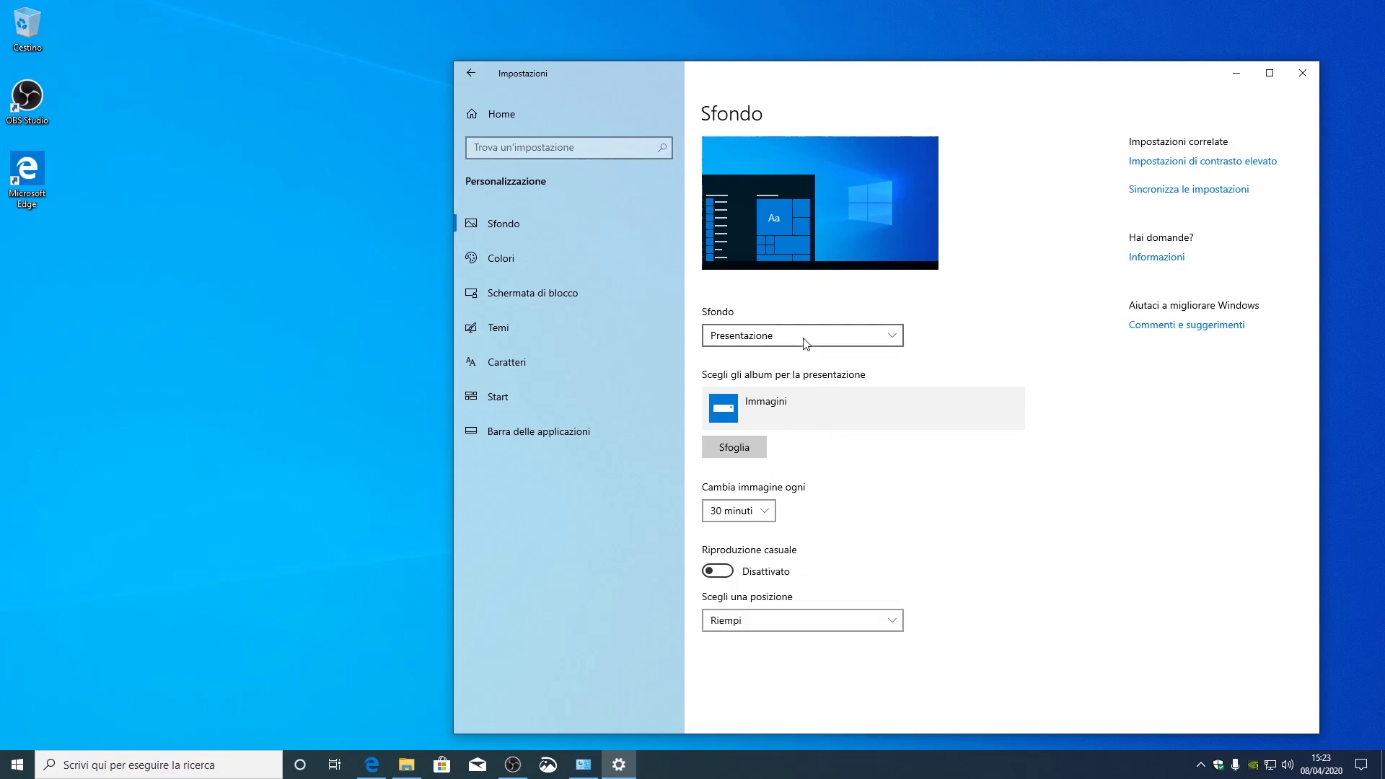
click(803, 338)
click(799, 296)
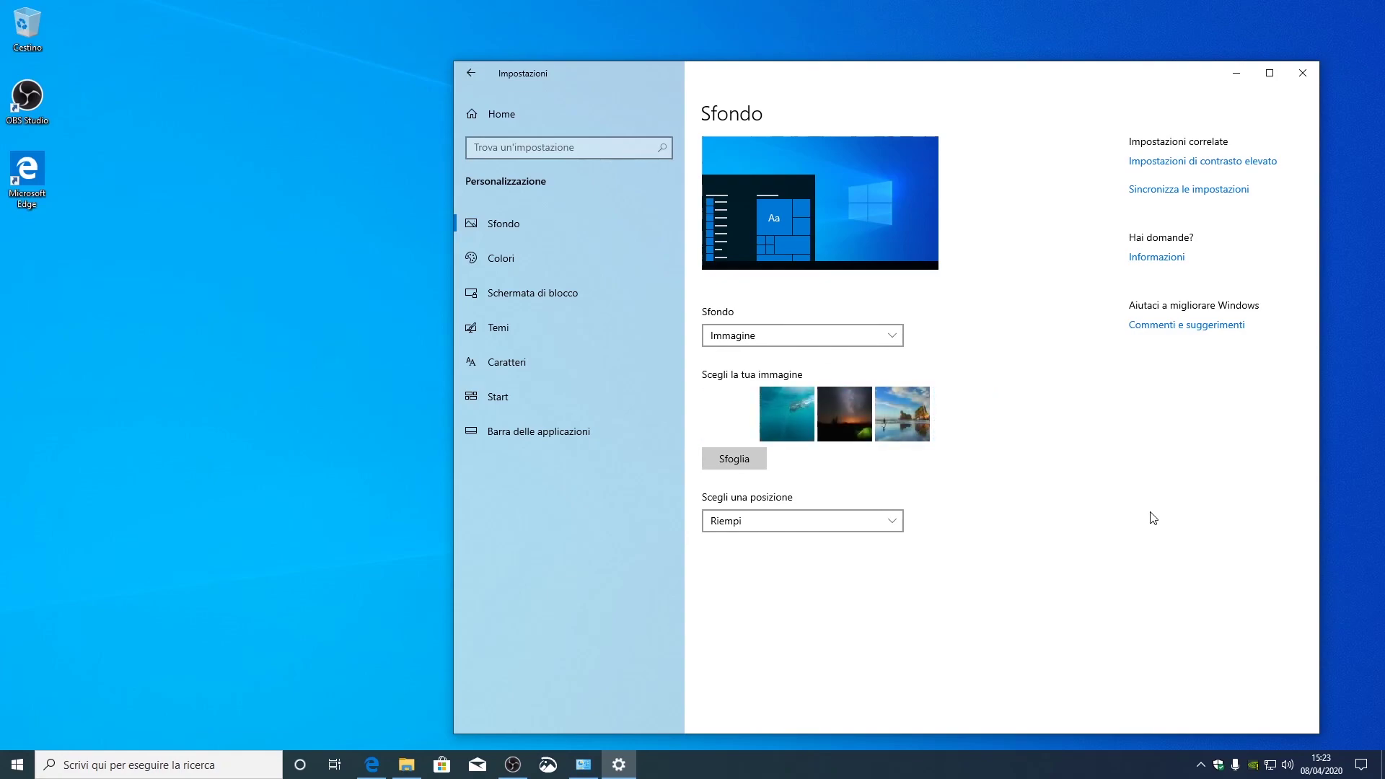